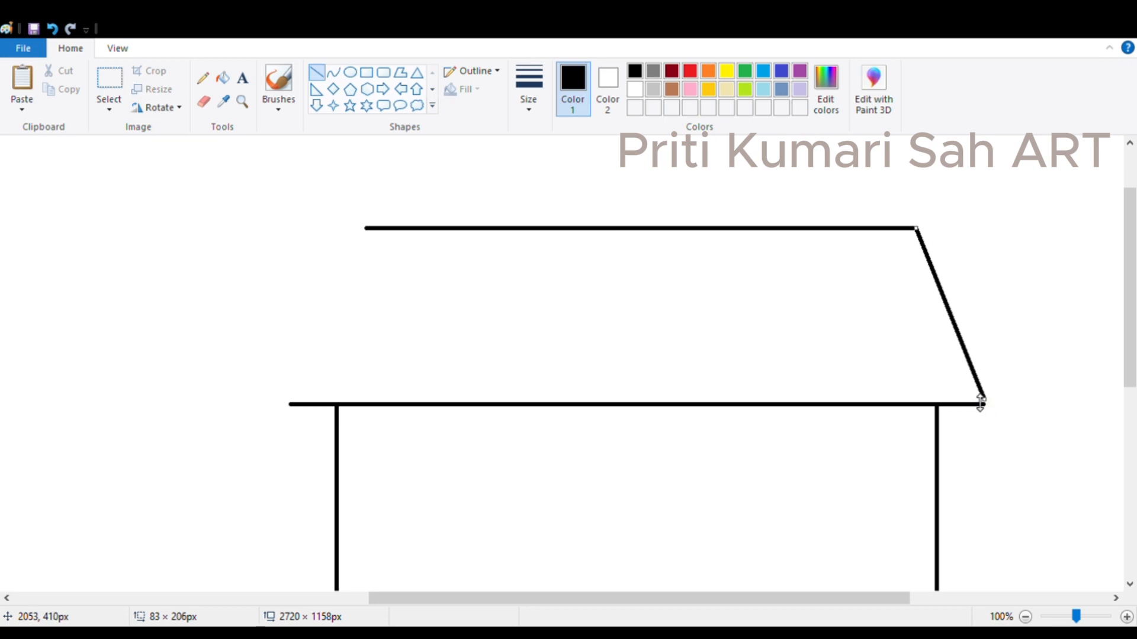
- Undo the upper roof lines and replace the middle of the eaves line with a triangular gable
key(ctrl+z)
key(ctrl+z)
click(203, 101)
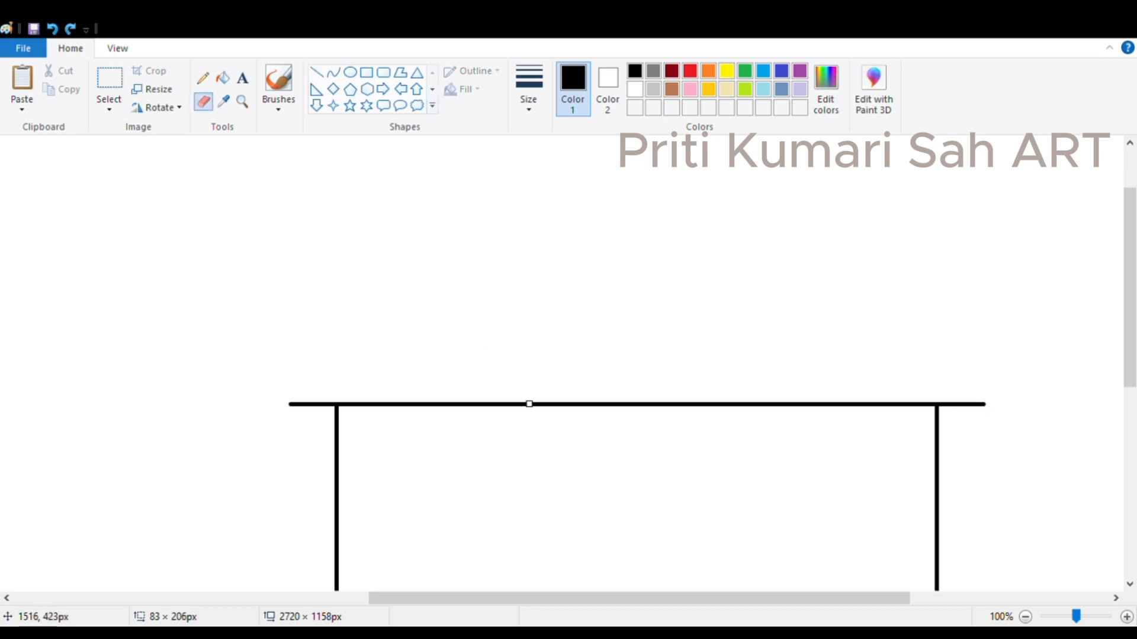
drag(527, 403, 700, 402)
click(316, 73)
mouse_move(518, 404)
mouse_down()
mouse_move(629, 274)
mouse_move(776, 405)
mouse_up()
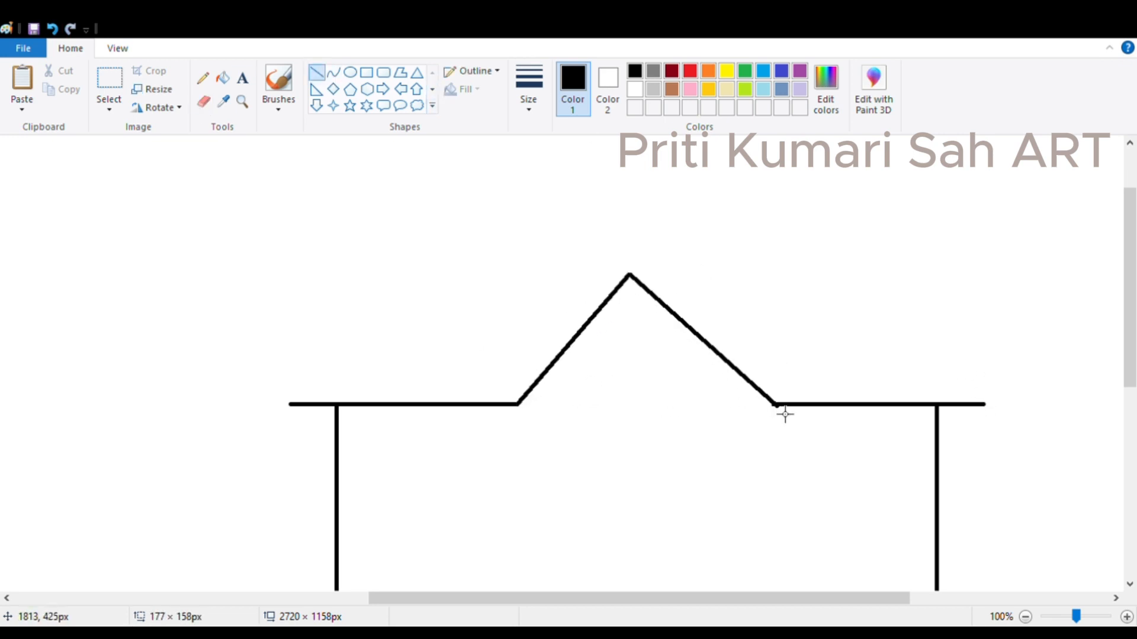
- Draw a parallel outline just above the eaves and gable, and close both outer ends with short slanted lines
drag(295, 393, 510, 393)
mouse_move(509, 392)
mouse_down()
mouse_move(630, 255)
mouse_move(781, 396)
mouse_move(984, 402)
mouse_up()
click(946, 353)
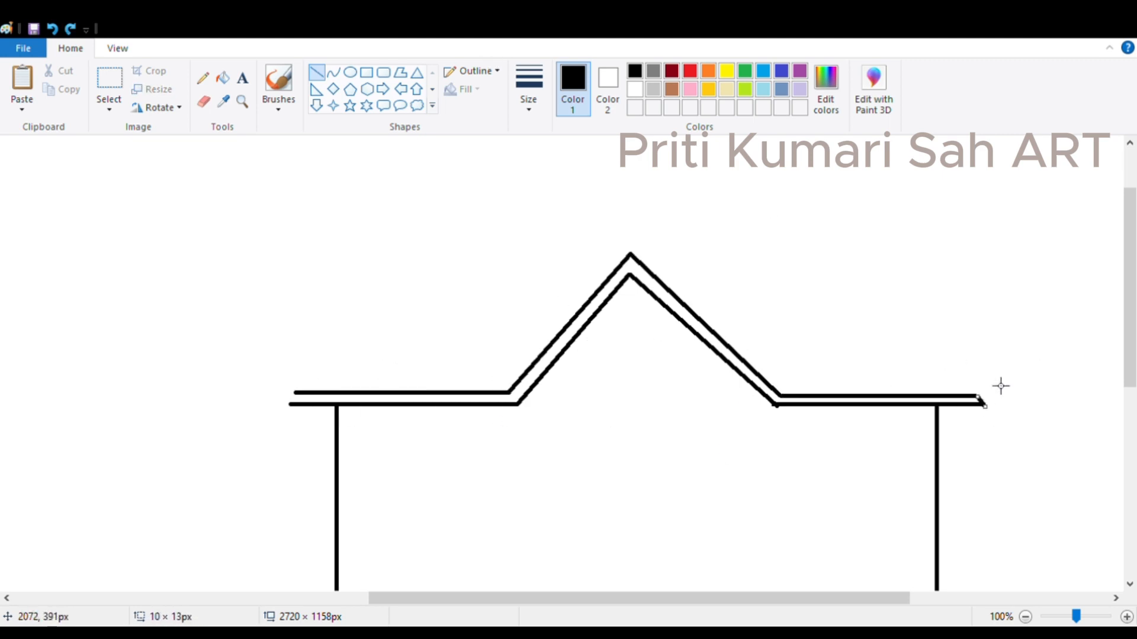
key(ctrl+z)
key(ctrl+z)
key(ctrl+z)
drag(631, 254, 984, 405)
drag(295, 393, 290, 404)
- Draw the roof's horizontal ridge on both sides of the gable and slanted end edges down to the eaves, trimming the excess ridge
mouse_move(650, 267)
mouse_down()
mouse_move(902, 278)
mouse_move(892, 268)
mouse_up()
mouse_move(892, 269)
mouse_down()
mouse_move(975, 367)
mouse_move(977, 391)
mouse_up()
drag(648, 268, 332, 268)
drag(487, 278, 460, 276)
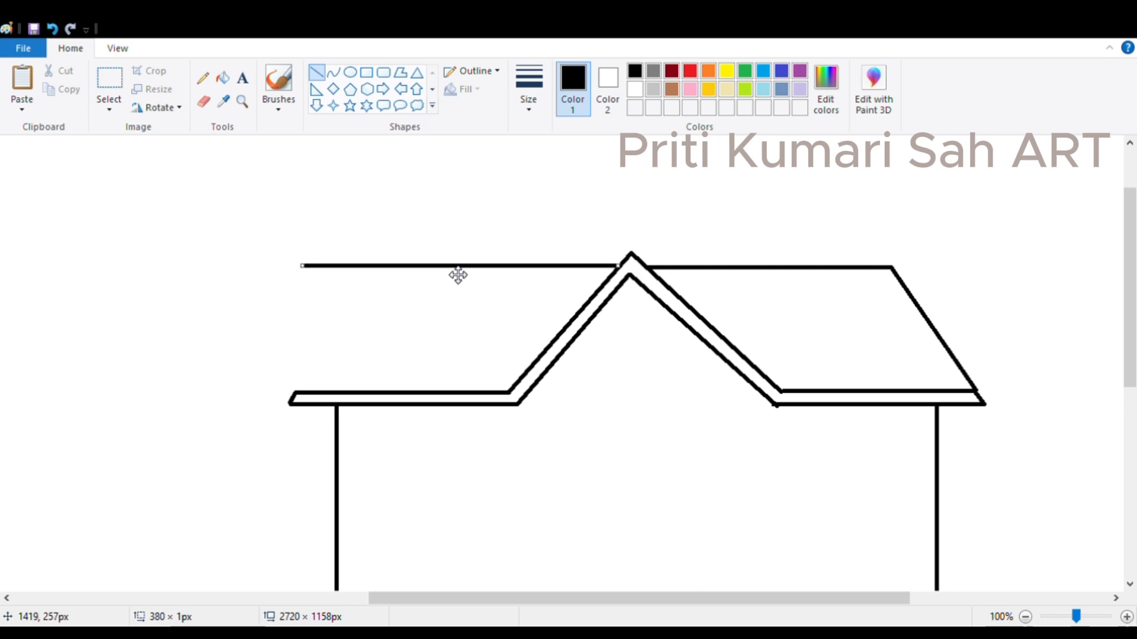
click(347, 272)
click(203, 101)
mouse_move(302, 266)
mouse_down()
mouse_move(331, 267)
mouse_move(295, 393)
mouse_up()
click(317, 71)
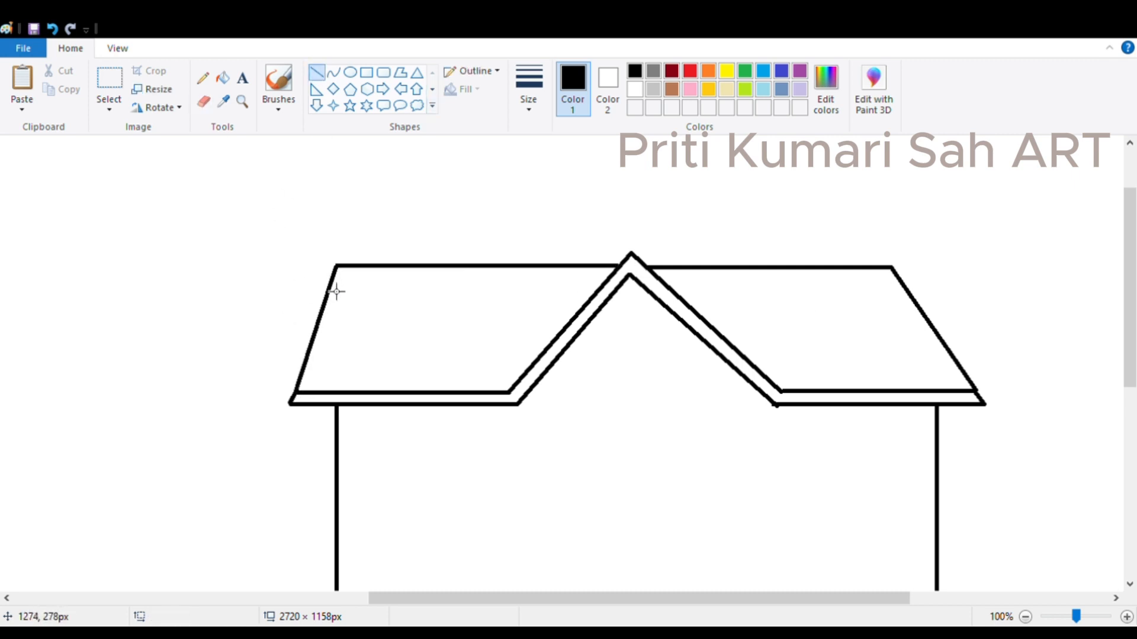
- Select the whole house drawing and move it left and slightly upward on the canvas
click(1026, 617)
click(109, 78)
drag(411, 151, 916, 578)
drag(743, 477, 594, 465)
click(856, 536)
- Draw two parallel horizontal lines between the side walls to form a floor band across the lower facade
click(1127, 617)
drag(520, 599, 820, 599)
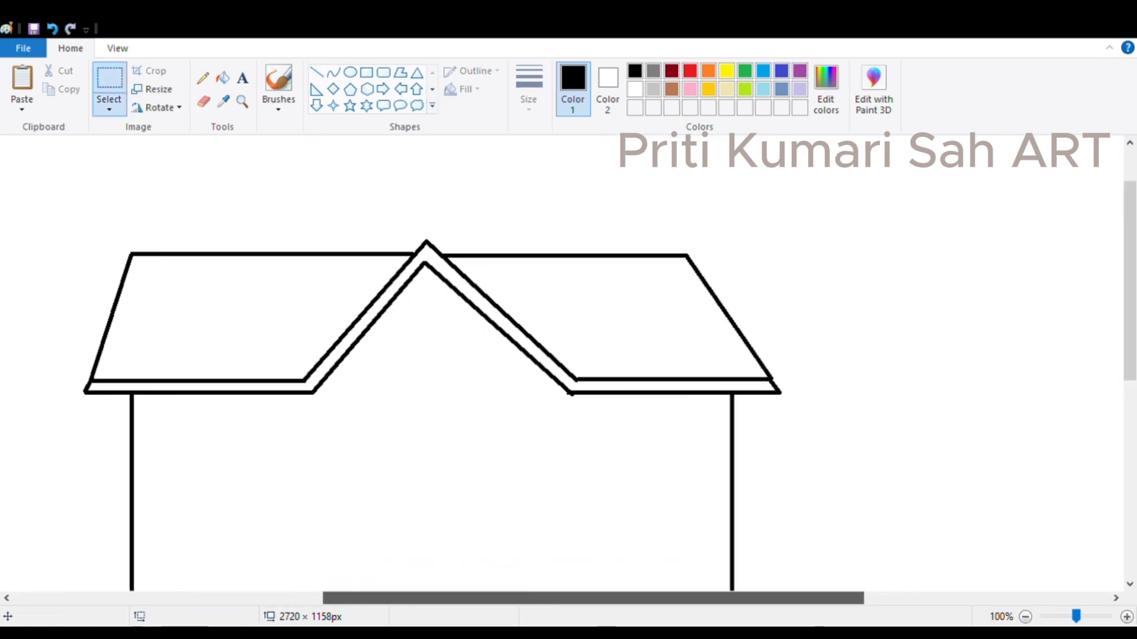
scroll(799, 486, down, 5)
click(1025, 617)
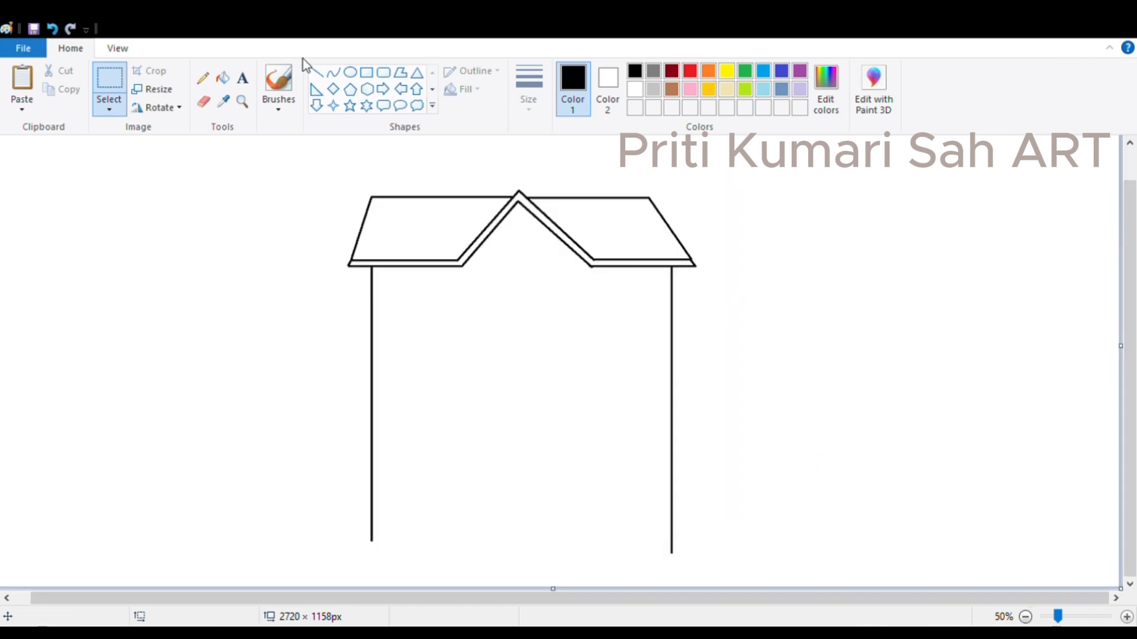
click(367, 72)
click(317, 72)
mouse_move(371, 381)
mouse_down()
mouse_move(437, 401)
mouse_move(672, 388)
mouse_up()
drag(638, 386, 639, 431)
click(751, 432)
mouse_move(371, 445)
mouse_down()
mouse_move(428, 461)
mouse_move(672, 446)
mouse_up()
click(830, 444)
- Draw two vertical lines from the gable's base corners down to the floor band
drag(461, 265, 461, 422)
drag(590, 266, 591, 422)
click(756, 341)
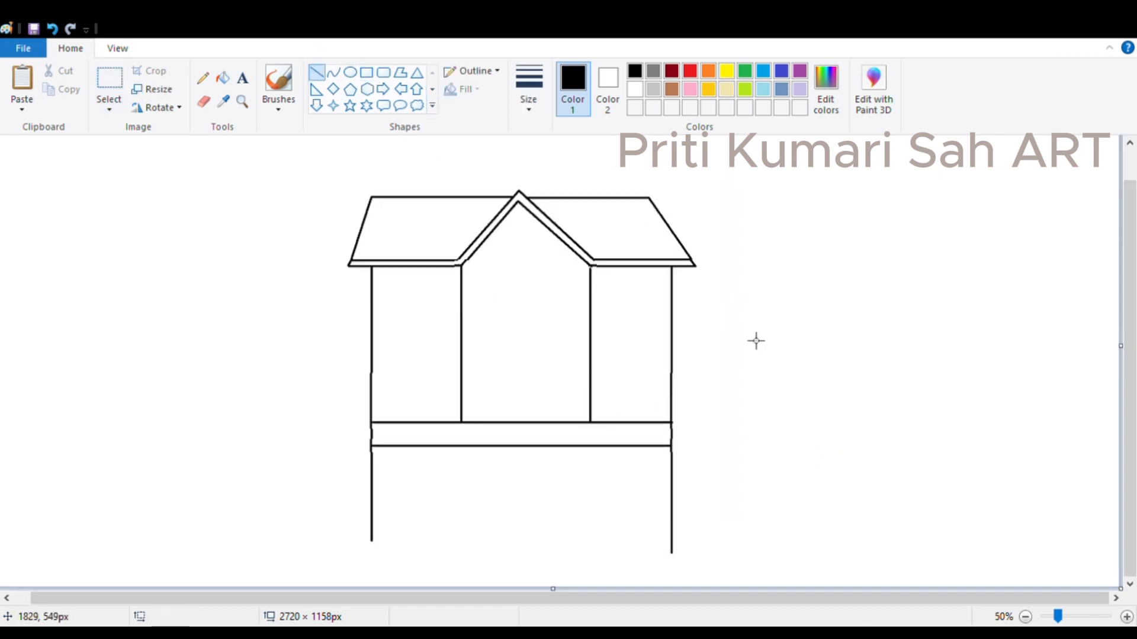
- Draw a square doorway just below the middle of the floor band
click(366, 72)
mouse_move(502, 455)
mouse_down()
mouse_move(563, 524)
mouse_move(540, 492)
mouse_up()
click(481, 475)
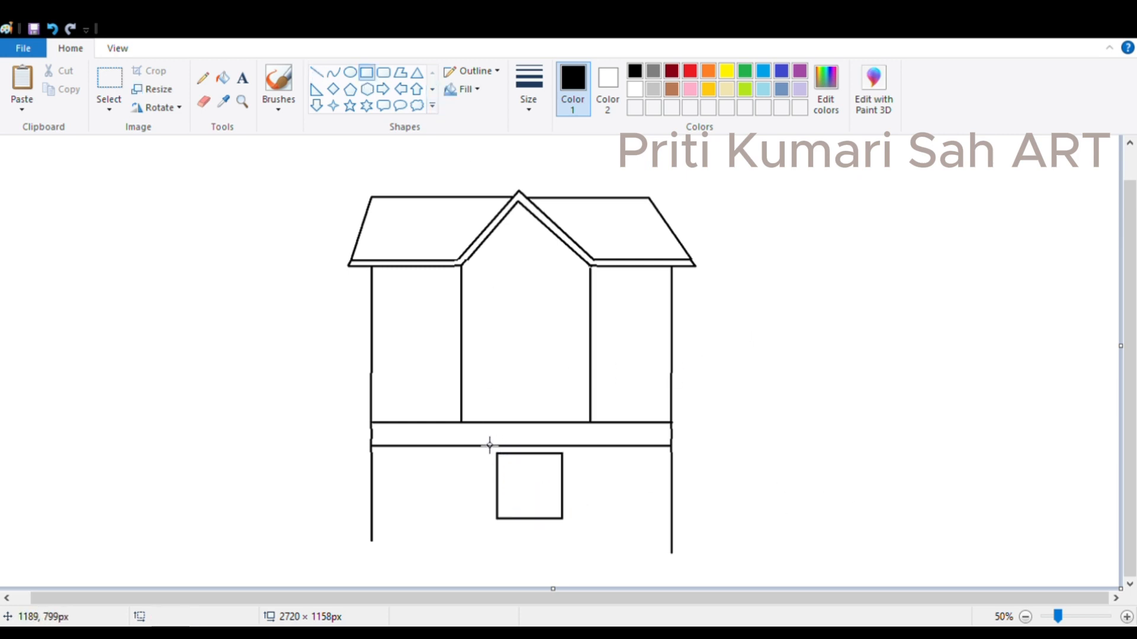
click(317, 72)
drag(472, 446, 471, 540)
click(609, 529)
key(ctrl+z)
drag(476, 447, 476, 545)
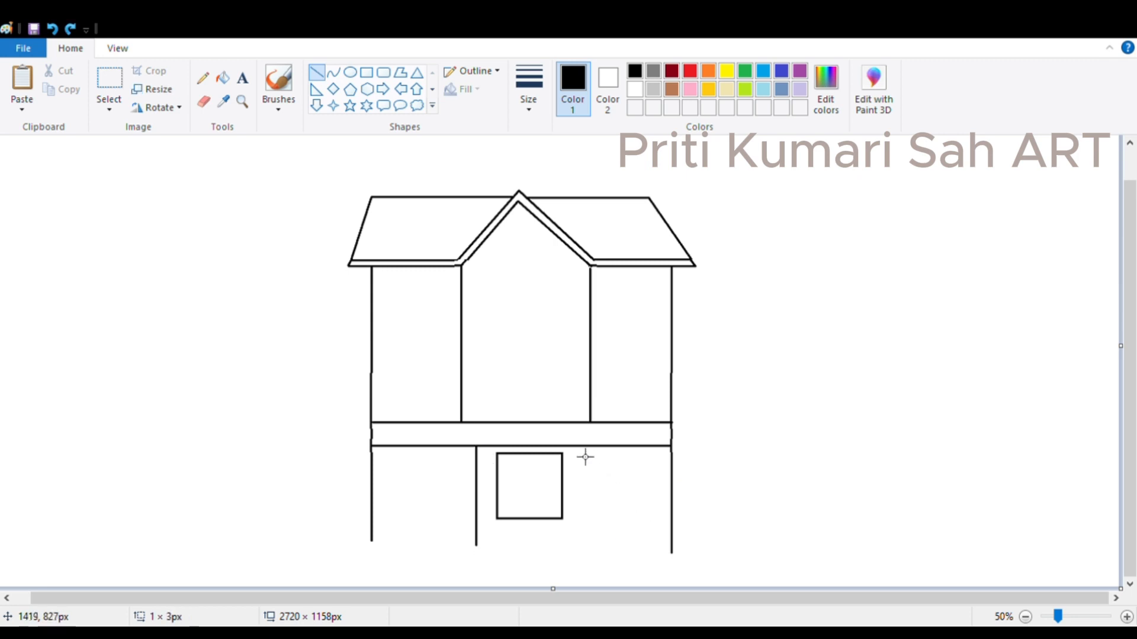
drag(582, 447, 582, 542)
click(747, 426)
key(ctrl+z)
key(ctrl+z)
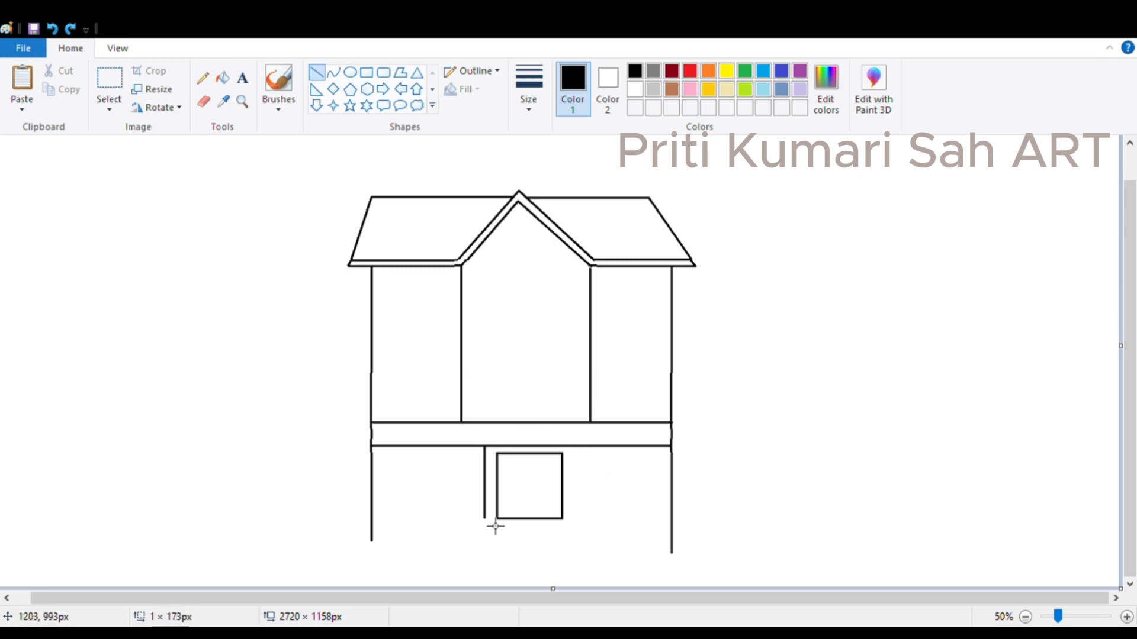
- Frame the doorway with vertical lines on both sides and a wider horizontal base line beneath it
drag(572, 447, 572, 521)
click(608, 477)
mouse_move(449, 515)
mouse_down()
mouse_move(616, 516)
mouse_move(588, 520)
mouse_up()
click(567, 541)
click(334, 73)
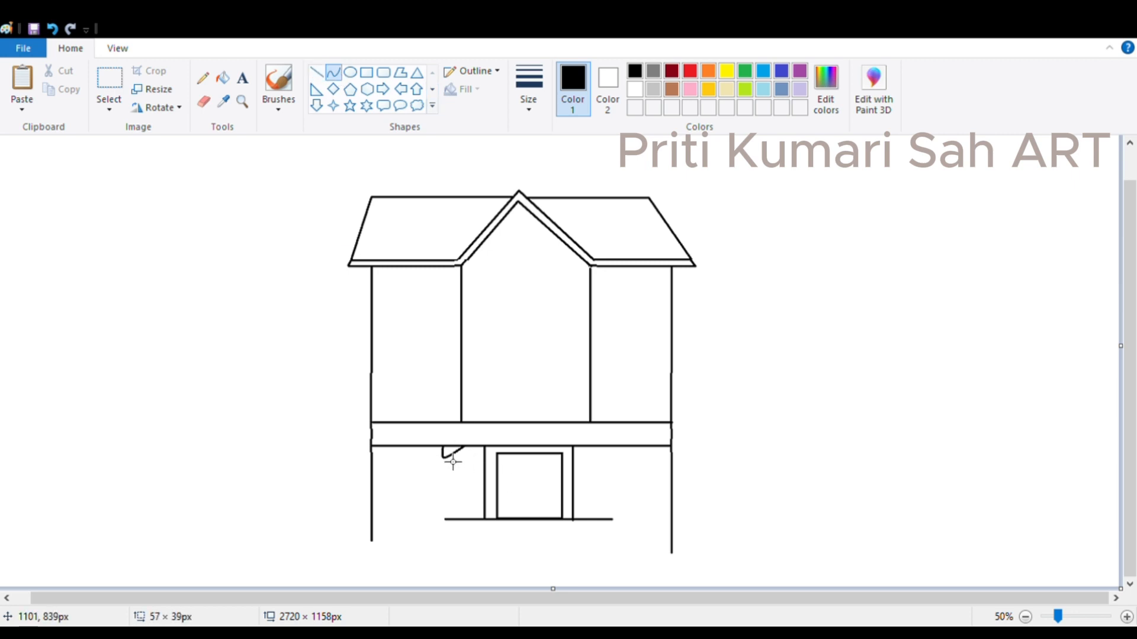
drag(453, 462, 454, 464)
click(317, 73)
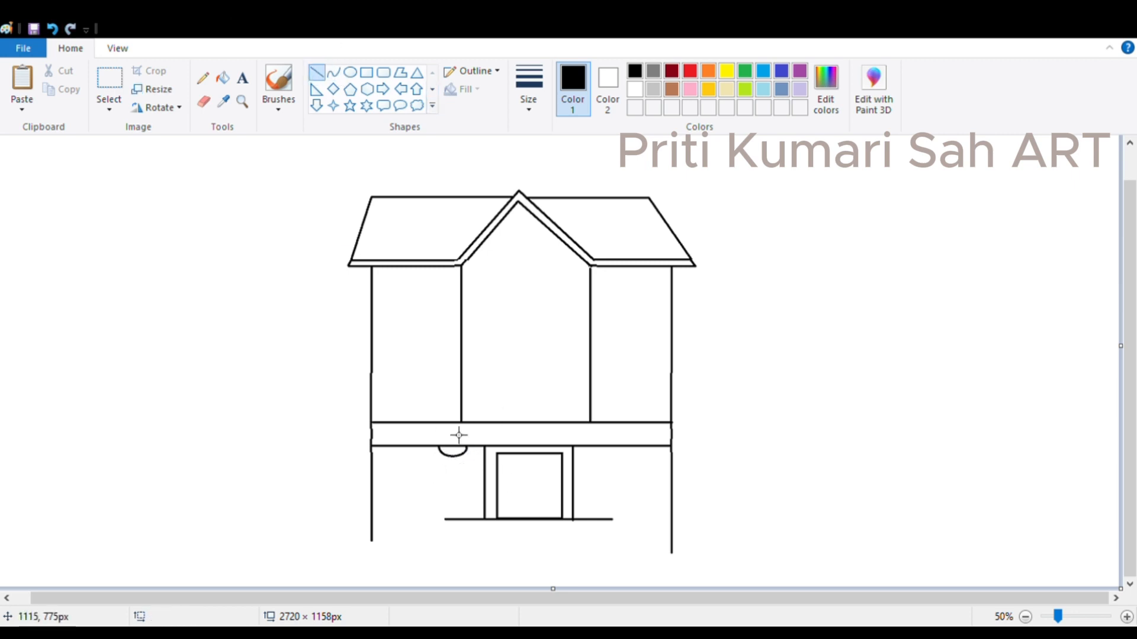
drag(457, 516, 455, 524)
drag(453, 499, 457, 499)
drag(464, 456, 464, 522)
key(ctrl+z)
key(ctrl+z)
- Draw an ellipse beside the house, delete its upper half and place the lower half under the floor band as a column capital
click(350, 72)
drag(441, 440, 466, 459)
key(ctrl+z)
drag(131, 344, 214, 387)
mouse_move(156, 384)
mouse_down()
mouse_move(424, 456)
mouse_move(423, 439)
mouse_up()
mouse_move(489, 439)
mouse_down()
mouse_move(209, 332)
mouse_move(228, 326)
mouse_up()
click(109, 80)
key(Delete)
key(Delete)
drag(171, 283, 235, 358)
mouse_move(207, 325)
mouse_down()
mouse_move(460, 444)
mouse_move(478, 472)
mouse_up()
drag(456, 454, 479, 472)
- Draw the column's shaft as two vertical lines from the capital down to the entrance base line
mouse_move(458, 451)
mouse_down()
mouse_move(441, 518)
mouse_move(463, 497)
mouse_move(462, 456)
mouse_move(441, 520)
mouse_up()
click(316, 73)
key(ctrl+z)
key(ctrl+z)
click(428, 493)
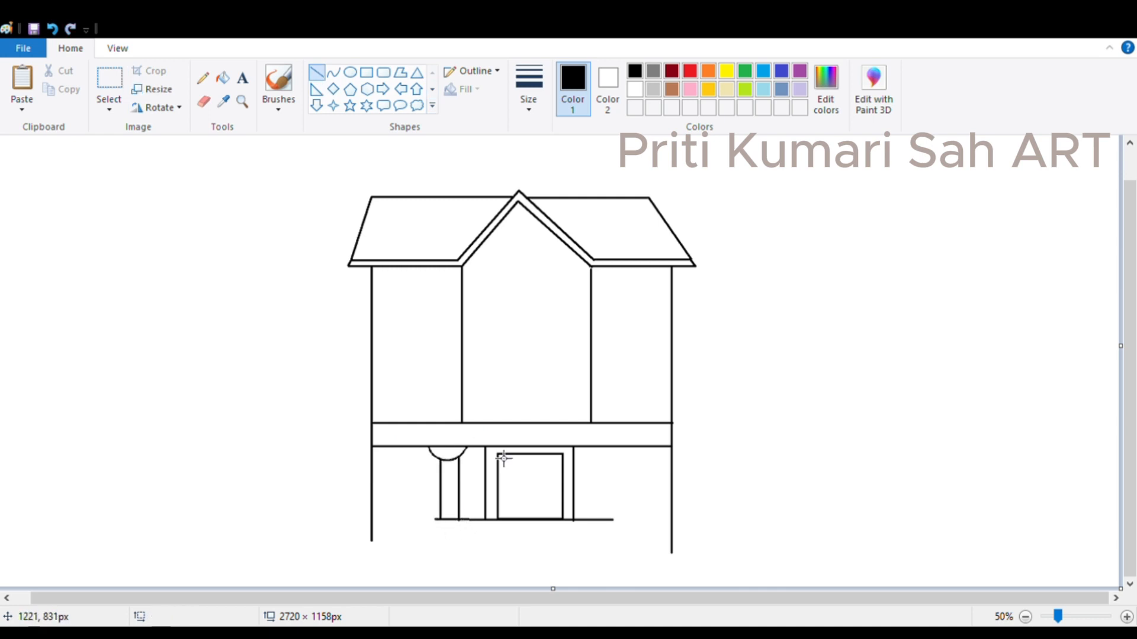
- Copy the finished column and place the duplicate on the right side of the doorway
click(109, 83)
drag(428, 446, 477, 534)
key(ctrl+c)
key(ctrl+v)
drag(30, 199, 611, 504)
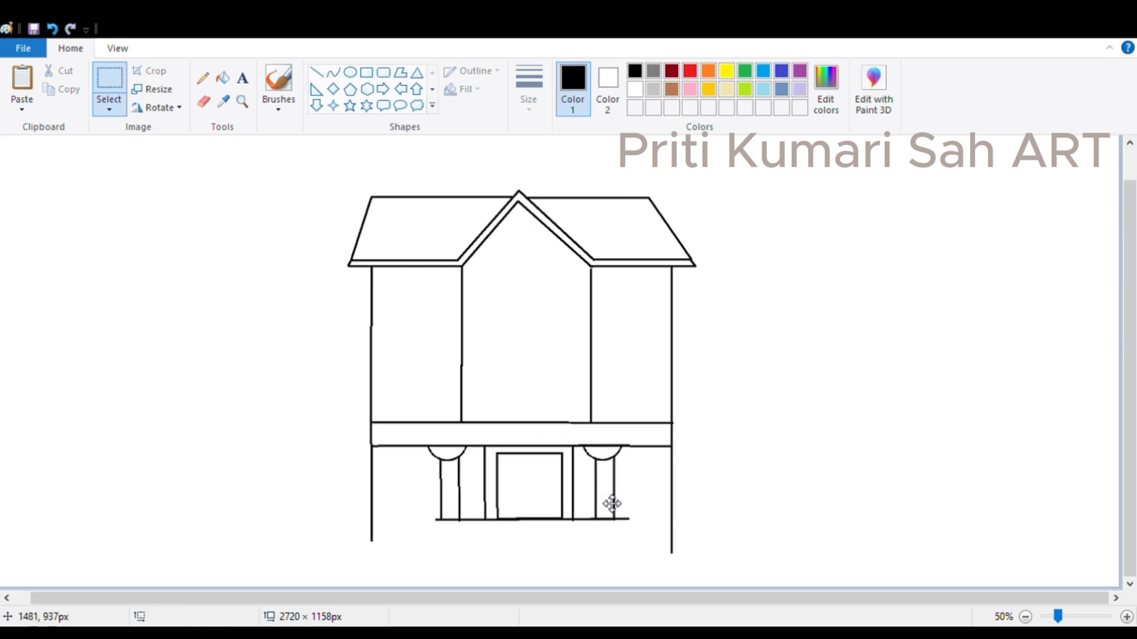
click(746, 493)
- Draw a horizontal line just below the columns' base line and close both ends to form the top step
click(316, 72)
drag(437, 528, 633, 527)
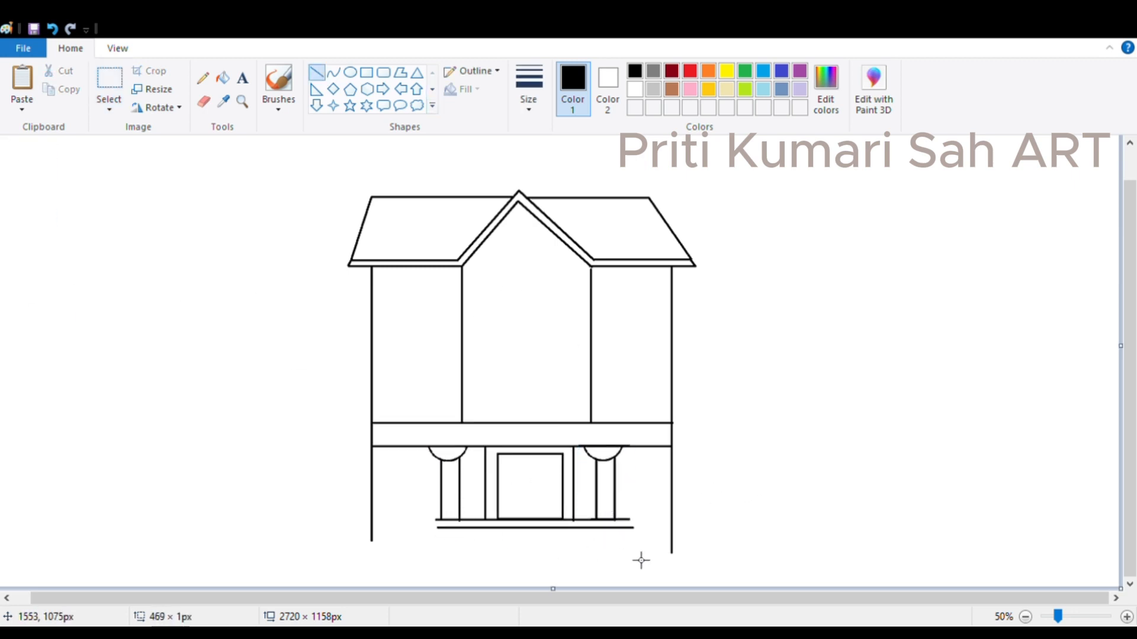
click(640, 529)
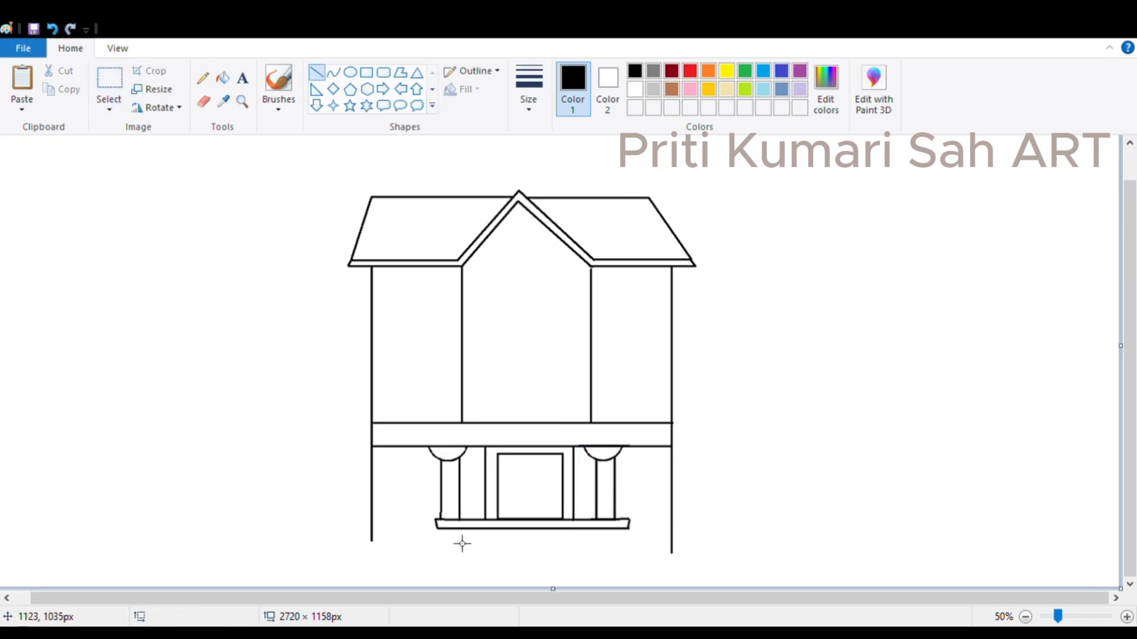
- Draw three progressively wider horizontal lines below the top step for the entrance staircase
drag(437, 539, 634, 539)
drag(596, 544, 590, 546)
key(ctrl+z)
drag(439, 539, 655, 540)
drag(545, 540, 532, 540)
click(508, 560)
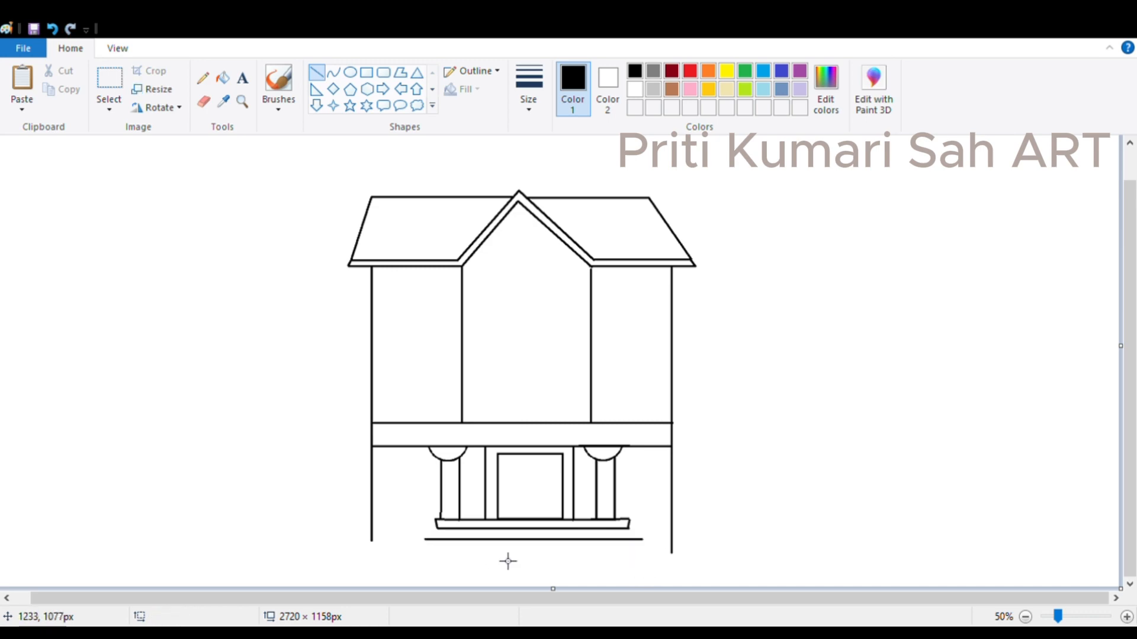
click(753, 525)
mouse_move(415, 552)
mouse_down()
mouse_move(656, 552)
mouse_move(669, 564)
mouse_up()
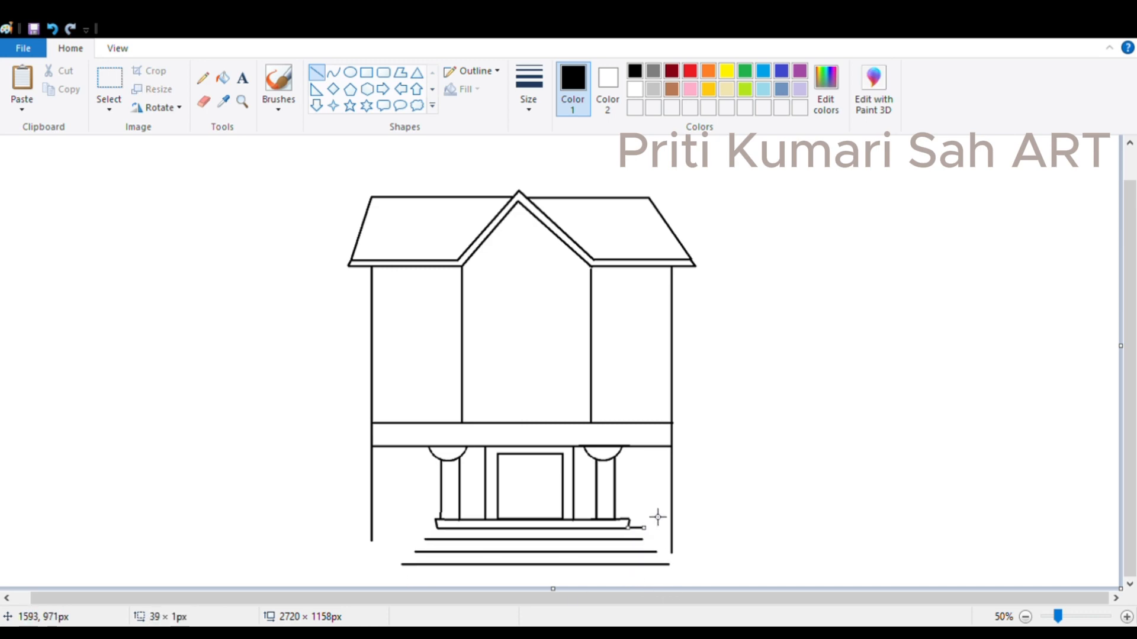
- Connect the staircase lines with short risers on both sides and trim the overhanging ends
drag(425, 539, 425, 528)
drag(425, 527, 450, 528)
click(449, 548)
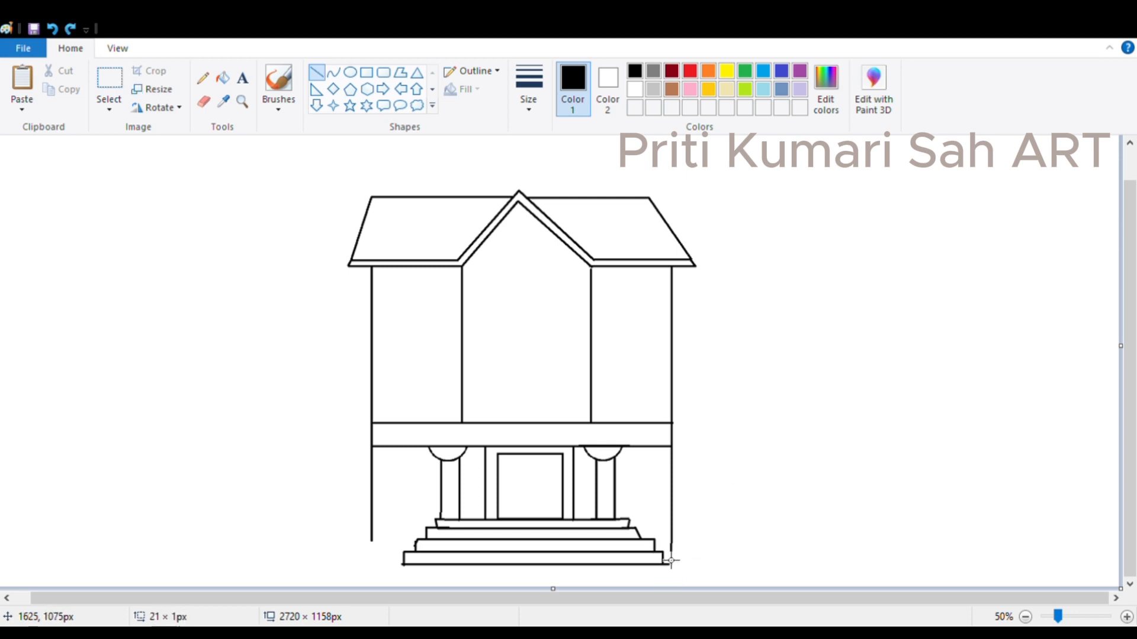
click(203, 101)
- Extend both side walls below the staircase and join them with two horizontal foundation lines
click(317, 72)
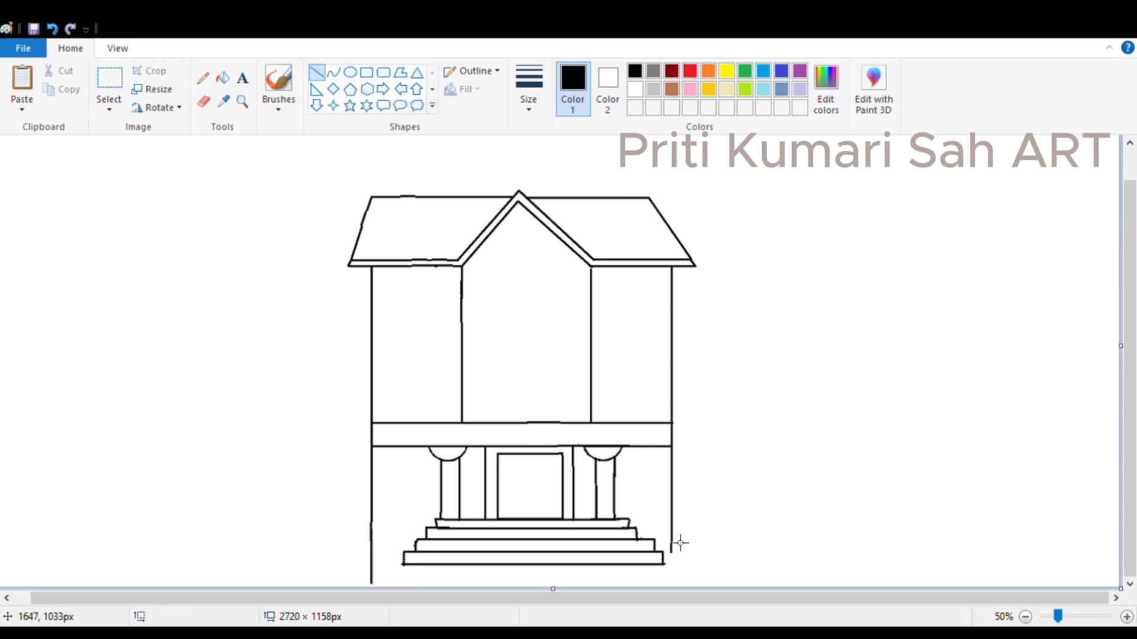
drag(490, 605, 678, 604)
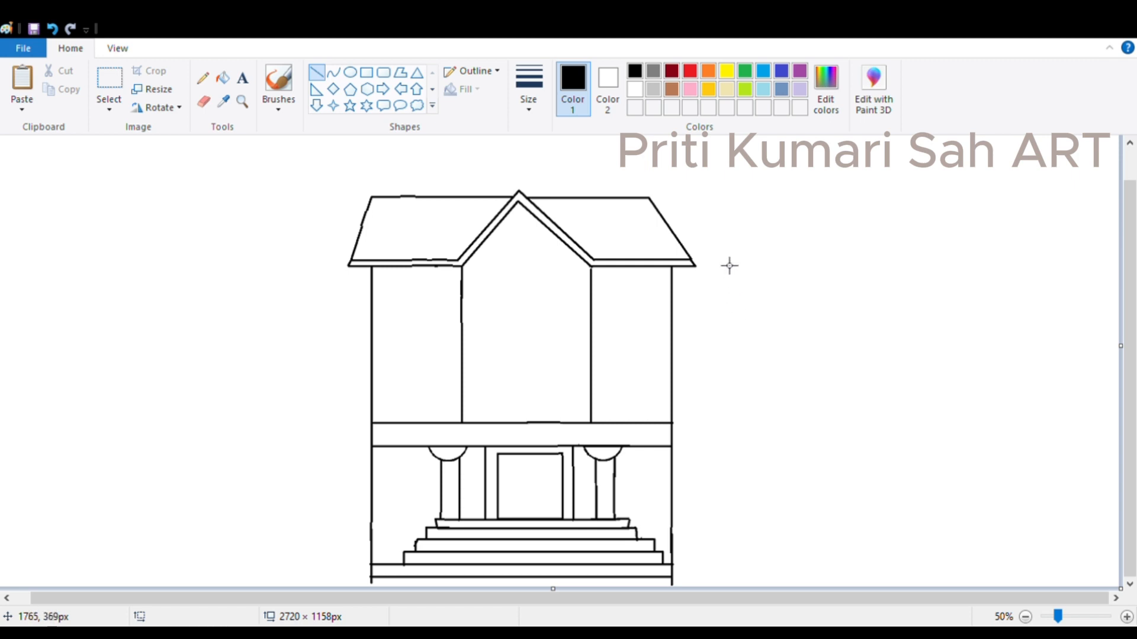
- Draw a side wing's horizontal ridge leftward from the main roof and two sloping gable edges at its outer end
click(1126, 617)
drag(403, 599, 440, 599)
drag(658, 270, 49, 270)
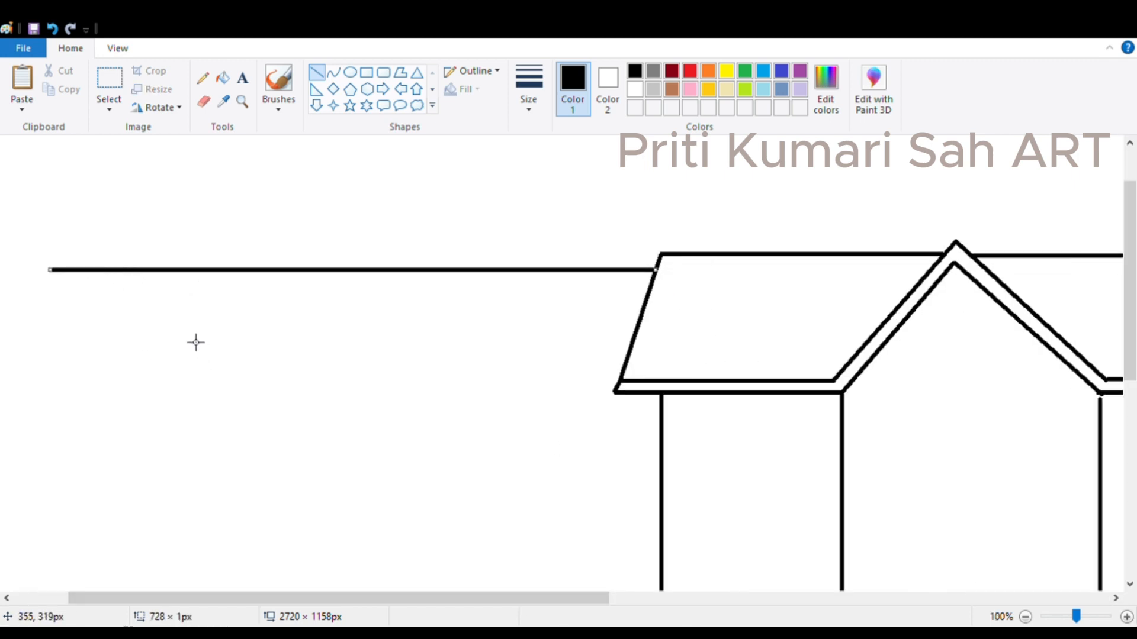
click(1025, 617)
click(1126, 617)
drag(117, 264, 357, 503)
scroll(129, 357, left, 1)
drag(142, 252, 9, 531)
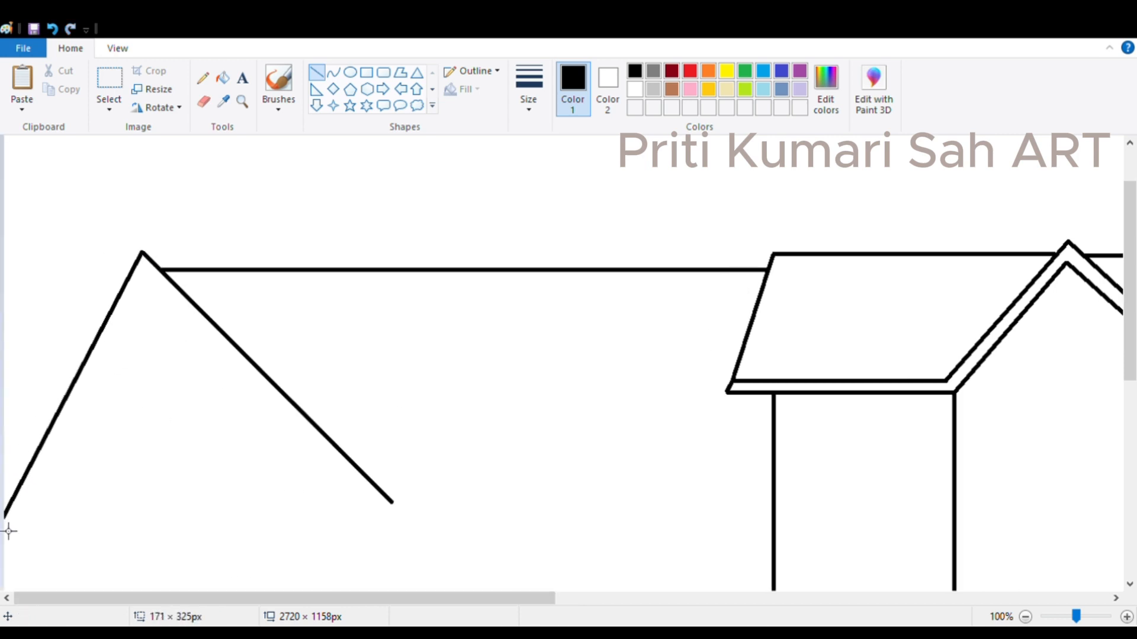
mouse_move(152, 279)
mouse_down()
mouse_move(19, 536)
mouse_move(149, 286)
mouse_move(379, 516)
mouse_up()
click(143, 331)
click(493, 439)
click(1024, 617)
key(ctrl+z)
key(ctrl+z)
drag(74, 206, 23, 320)
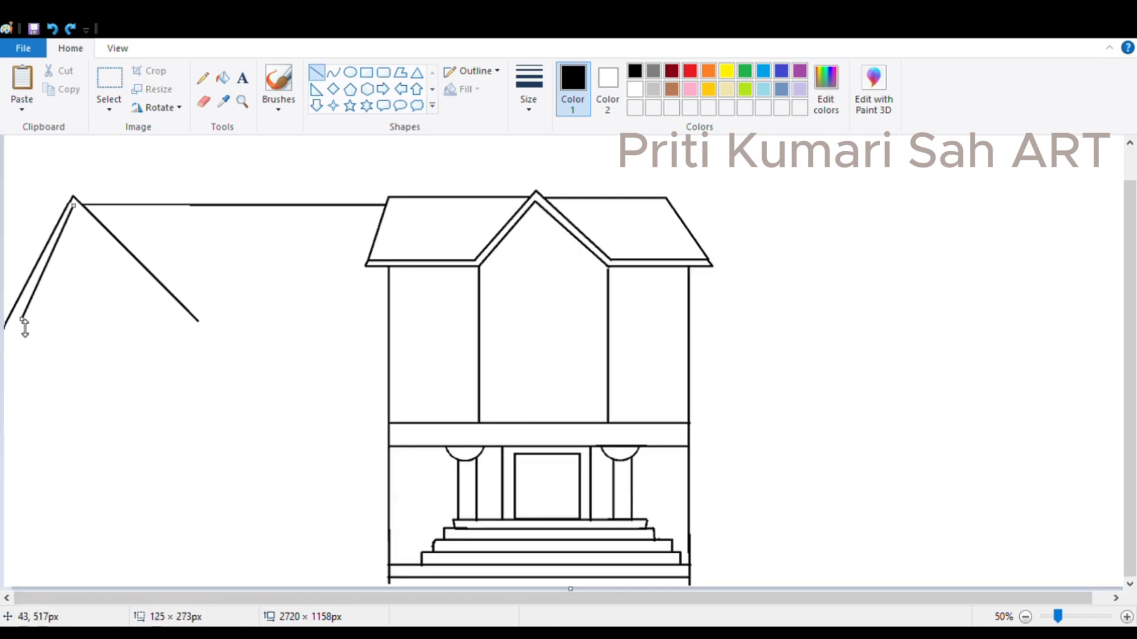
key(ctrl+z)
mouse_move(73, 206)
mouse_down()
mouse_move(17, 324)
mouse_move(176, 321)
mouse_up()
key(ctrl+z)
mouse_move(119, 265)
mouse_down()
mouse_move(107, 248)
mouse_move(42, 484)
mouse_move(361, 503)
mouse_up()
click(80, 221)
click(1126, 617)
key(ctrl+z)
key(ctrl+z)
- Draw parallel inner lines beneath the side wing's gable slopes, then trim and close their lower ends
click(183, 377)
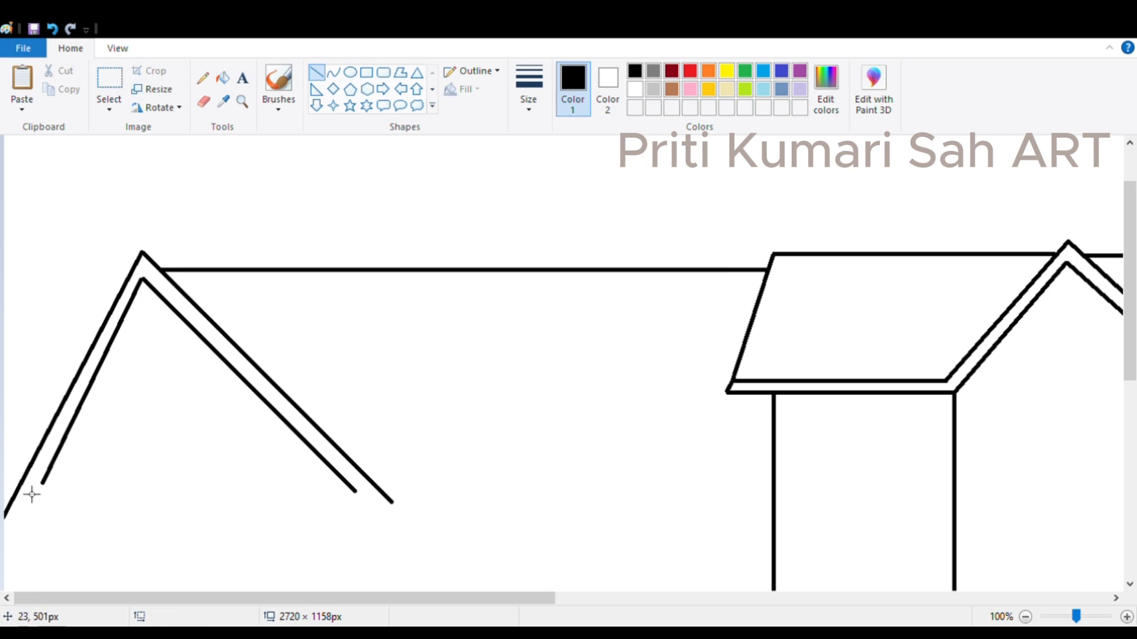
click(203, 101)
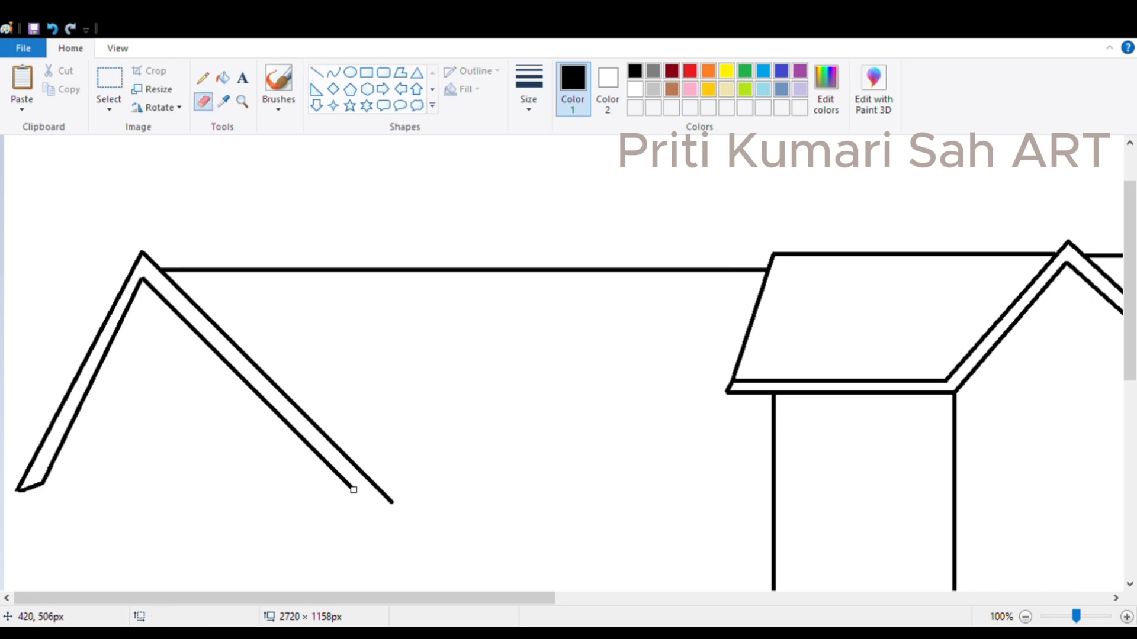
drag(354, 490, 335, 472)
click(317, 72)
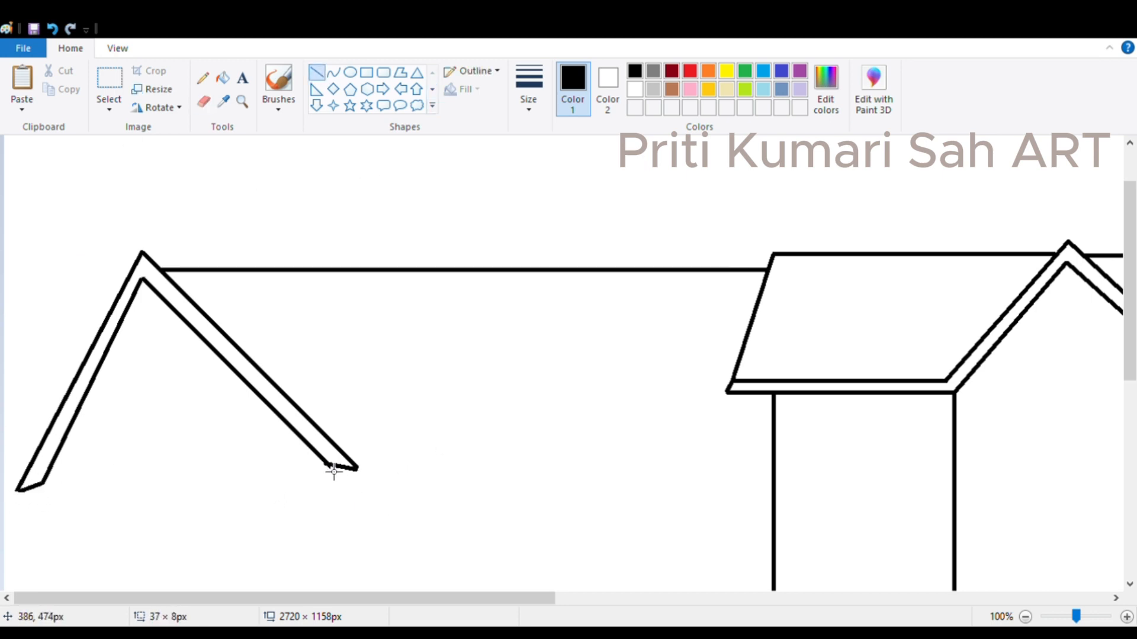
- Draw the side wing's horizontal eaves line across to the main house and two vertical walls down from its gable
scroll(533, 355, down, 3)
drag(339, 337, 773, 337)
scroll(452, 254, down, 3)
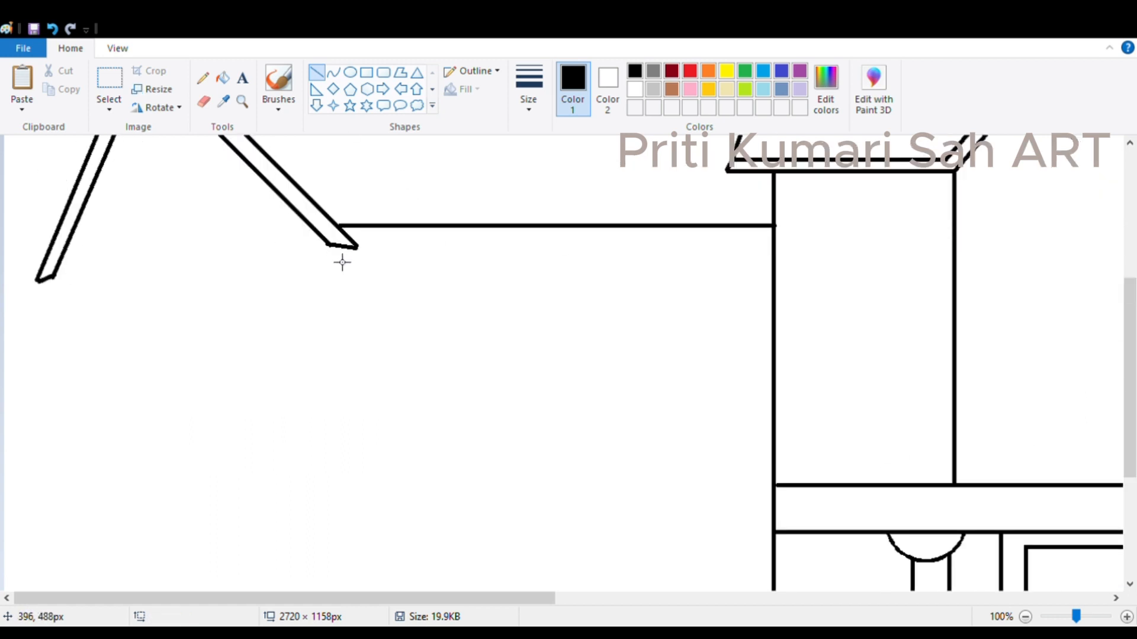
drag(329, 246, 329, 637)
scroll(779, 482, down, 3)
drag(54, 386, 55, 585)
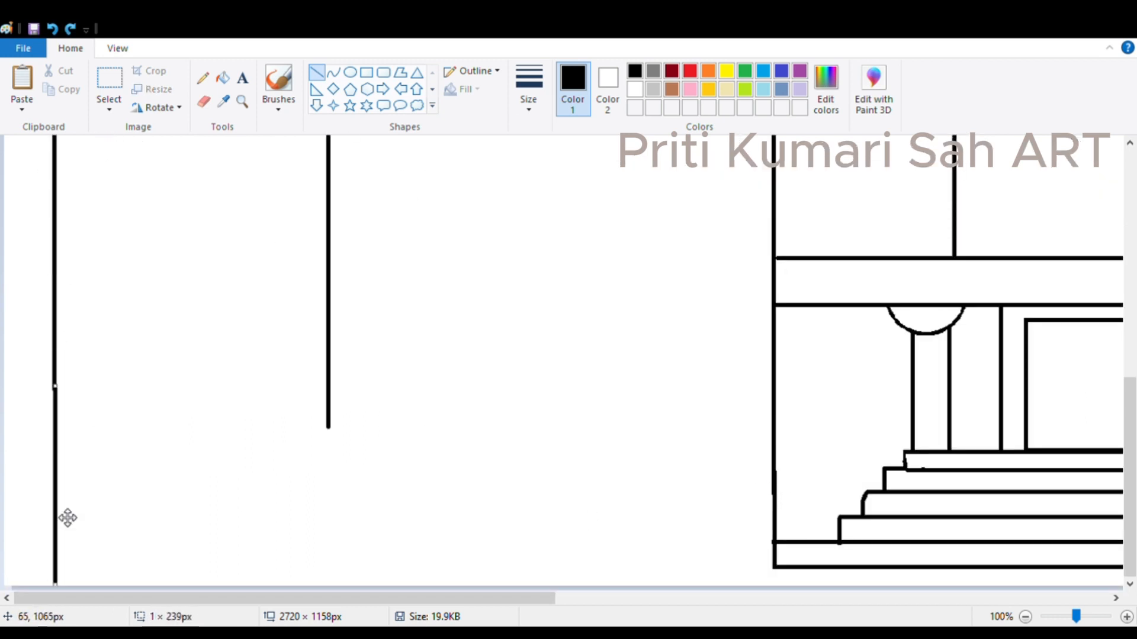
drag(328, 418, 325, 587)
- Draw a base line between the side wing's two gable walls and remove the excess extending toward the main house
drag(774, 566, 308, 566)
mouse_move(487, 572)
mouse_down()
mouse_move(221, 586)
mouse_move(230, 586)
mouse_up()
scroll(230, 583, down, 1)
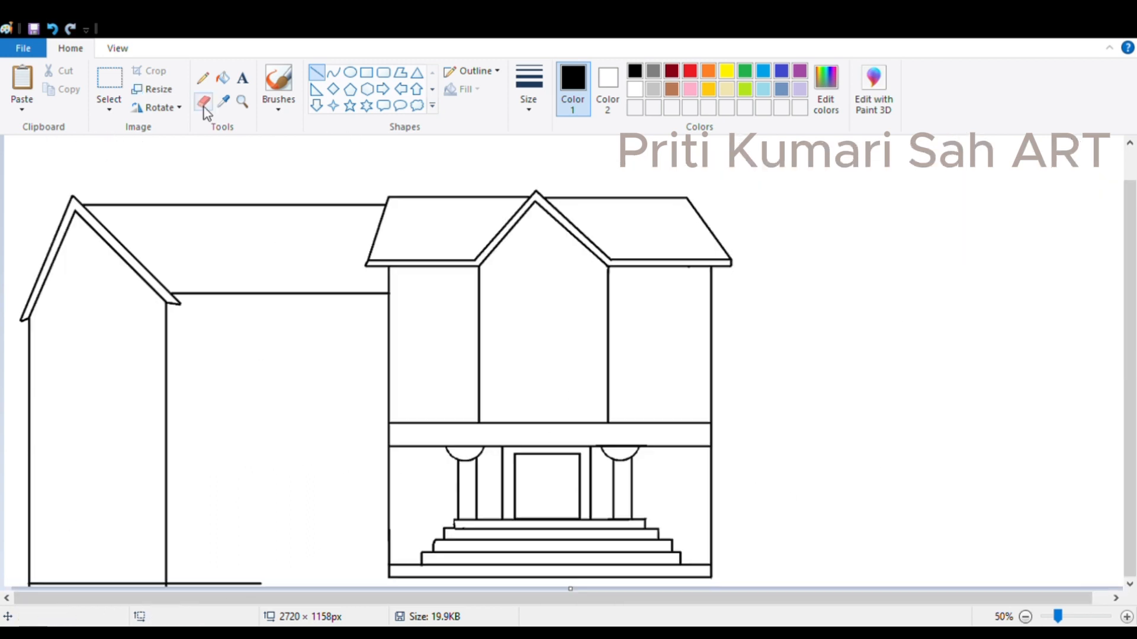
click(204, 102)
ctrl+scroll(137, 583, up, 1)
mouse_move(335, 580)
mouse_down()
mouse_move(525, 581)
mouse_move(787, 605)
mouse_up()
click(317, 72)
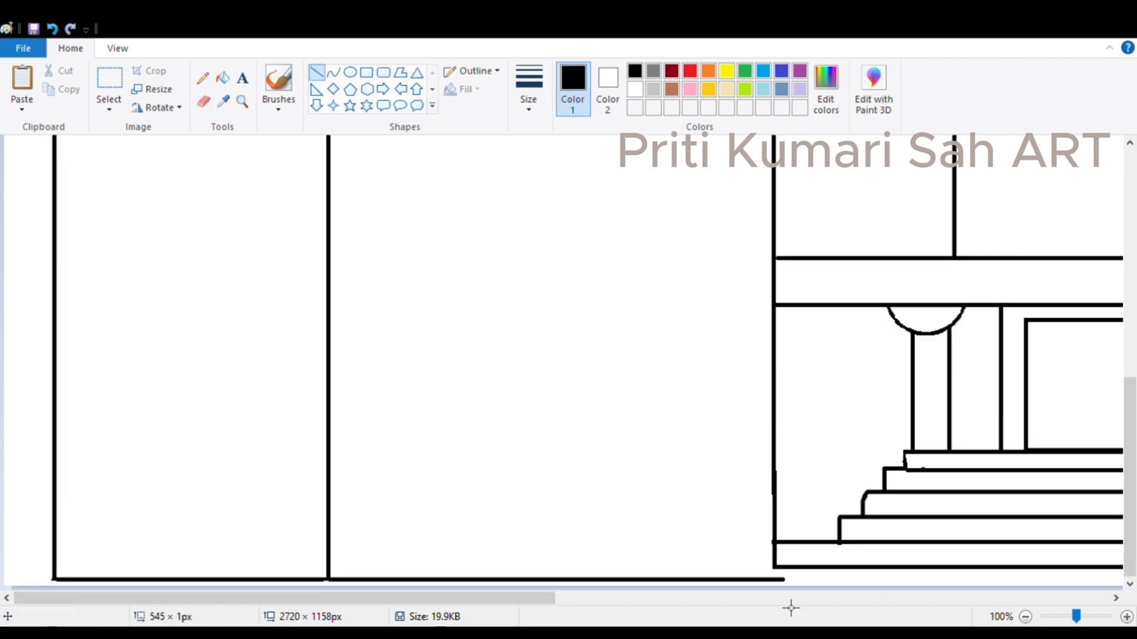
key(ctrl+z)
key(ctrl+z)
click(109, 78)
key(Delete)
mouse_move(525, 586)
mouse_down()
mouse_move(45, 574)
mouse_move(329, 572)
mouse_up()
- Draw a horizontal bottom line slightly above the wing's base, from its right gable wall to the main house wall
click(317, 72)
drag(330, 510, 739, 518)
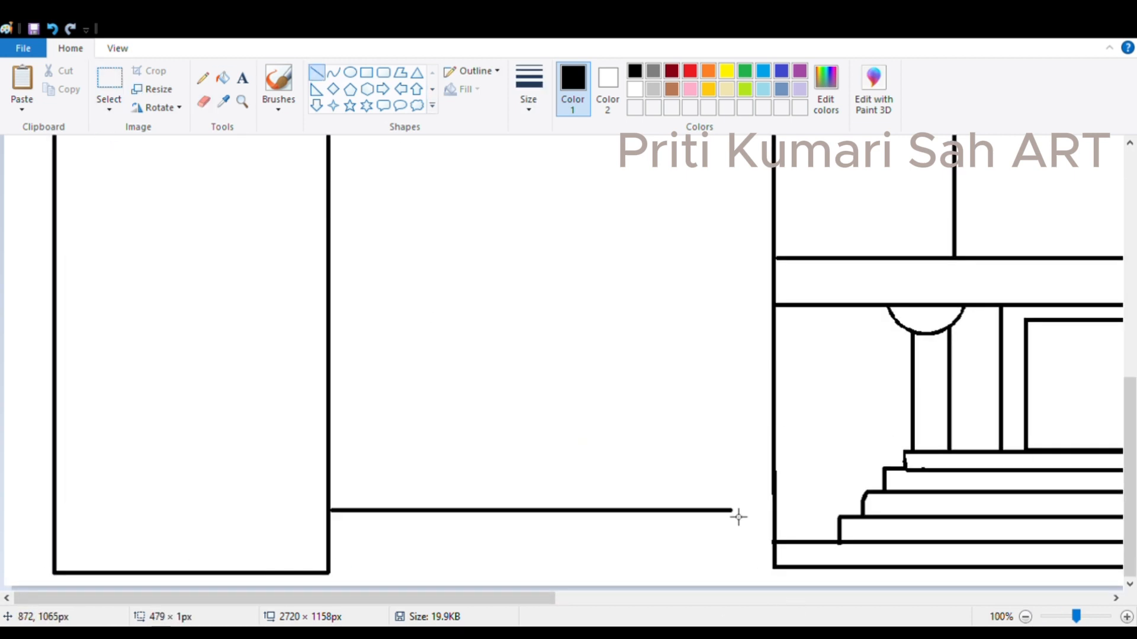
key(ctrl+z)
drag(329, 483, 773, 483)
scroll(724, 426, up, 3)
click(1025, 617)
key(ctrl+z)
drag(166, 555, 389, 554)
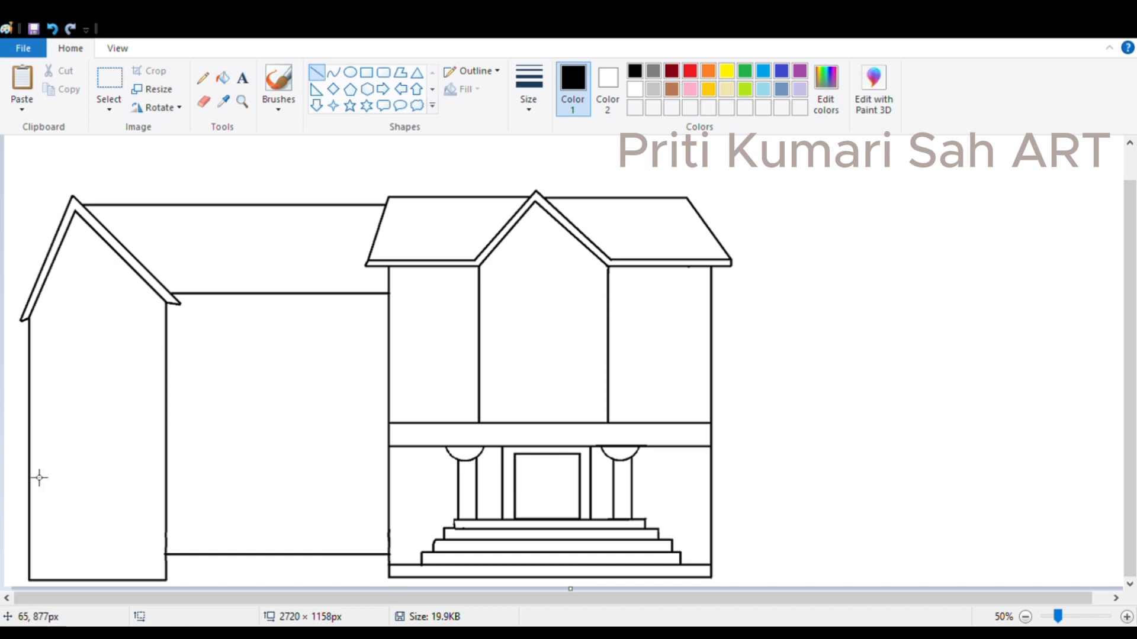
- Draw two parallel horizontal lines across the section between the side wing's gabled front and the main house, forming a floor band
mouse_move(166, 465)
mouse_down()
mouse_move(304, 479)
mouse_move(389, 468)
mouse_up()
key(ctrl+z)
drag(167, 455, 388, 456)
drag(165, 477, 388, 477)
- Draw a matching pair of horizontal floor-band lines across the side wing's gabled front, slightly lower than the connecting section's band
click(1127, 617)
scroll(642, 256, down, 5)
mouse_move(47, 373)
mouse_down()
mouse_move(305, 396)
mouse_move(328, 379)
mouse_up()
key(ctrl+z)
drag(46, 354, 327, 355)
drag(46, 376, 325, 377)
click(276, 385)
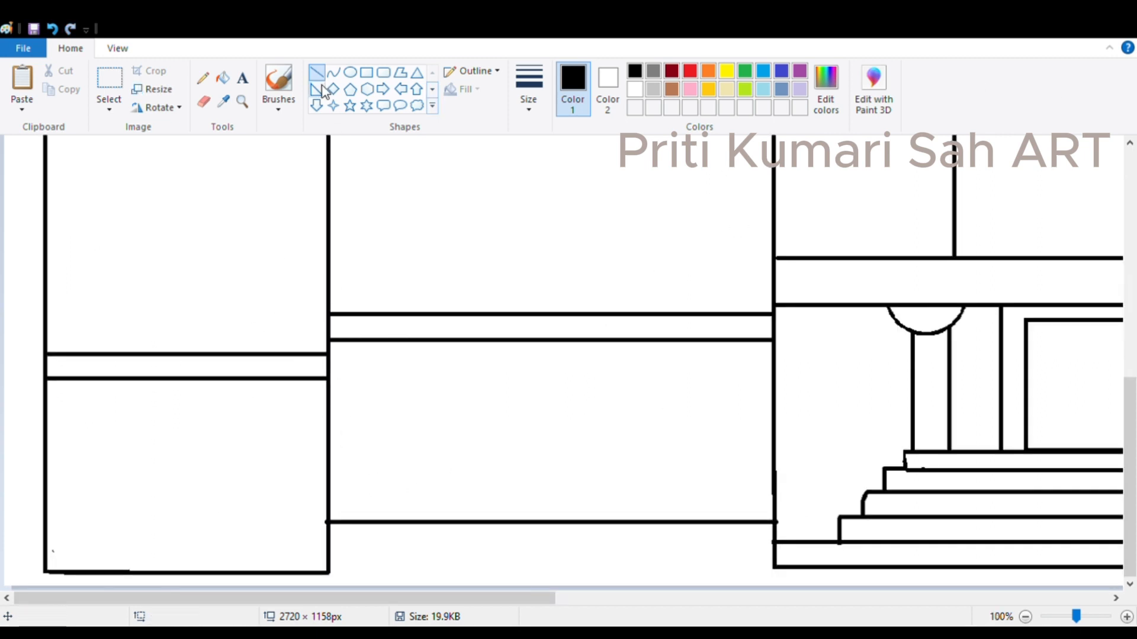
- Draw a small window on the gabled front's lower floor as two nested rectangles that form a thick frame
click(367, 72)
mouse_move(57, 413)
mouse_down()
mouse_move(119, 483)
mouse_move(119, 471)
mouse_up()
click(102, 196)
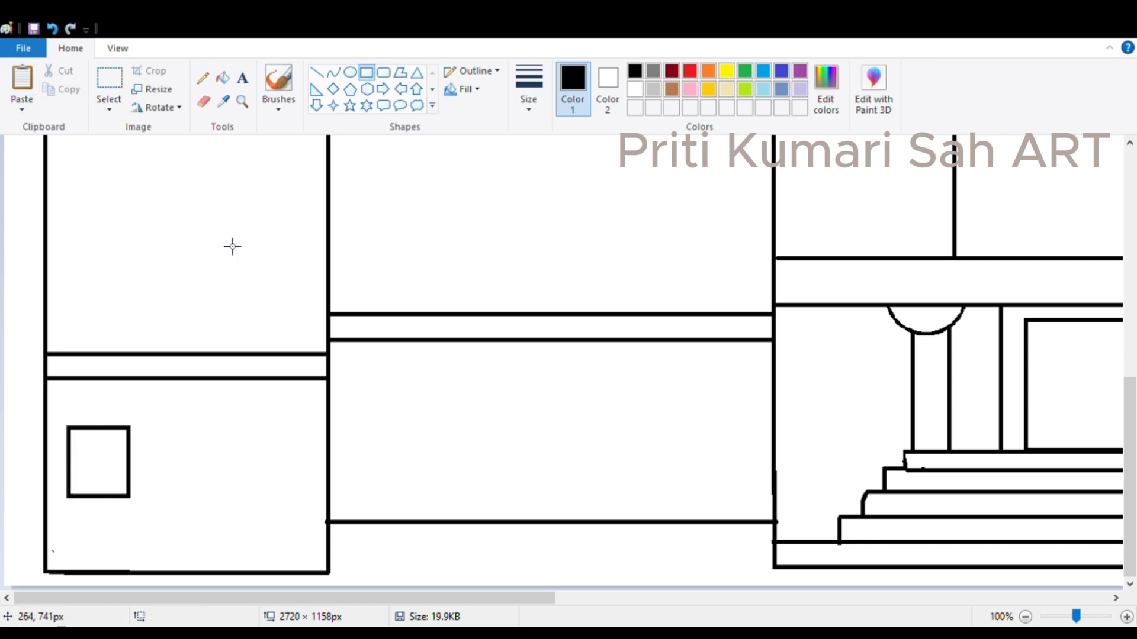
drag(72, 432, 125, 493)
click(205, 446)
- Copy the window and place one copy beside it on the lower floor and two on the gabled front's upper floor
click(109, 78)
drag(64, 411, 144, 526)
key(ctrl+c)
key(ctrl+v)
drag(64, 203, 264, 482)
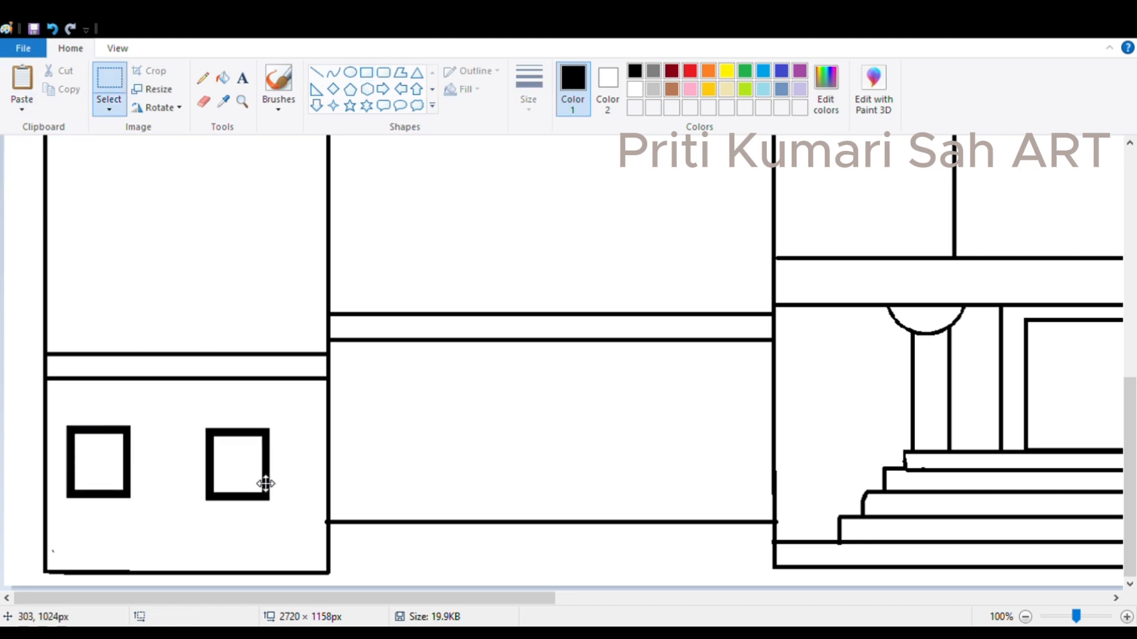
scroll(264, 414, up, 4)
key(ctrl+v)
drag(44, 189, 257, 391)
key(ctrl+v)
- Paste four windows in two rows on the connecting section's upper wall and straighten the upper row
key(ctrl+v)
drag(62, 224, 437, 366)
key(ctrl+v)
drag(52, 210, 588, 355)
key(ctrl+v)
click(679, 304)
drag(47, 200, 653, 475)
key(ctrl+v)
click(507, 317)
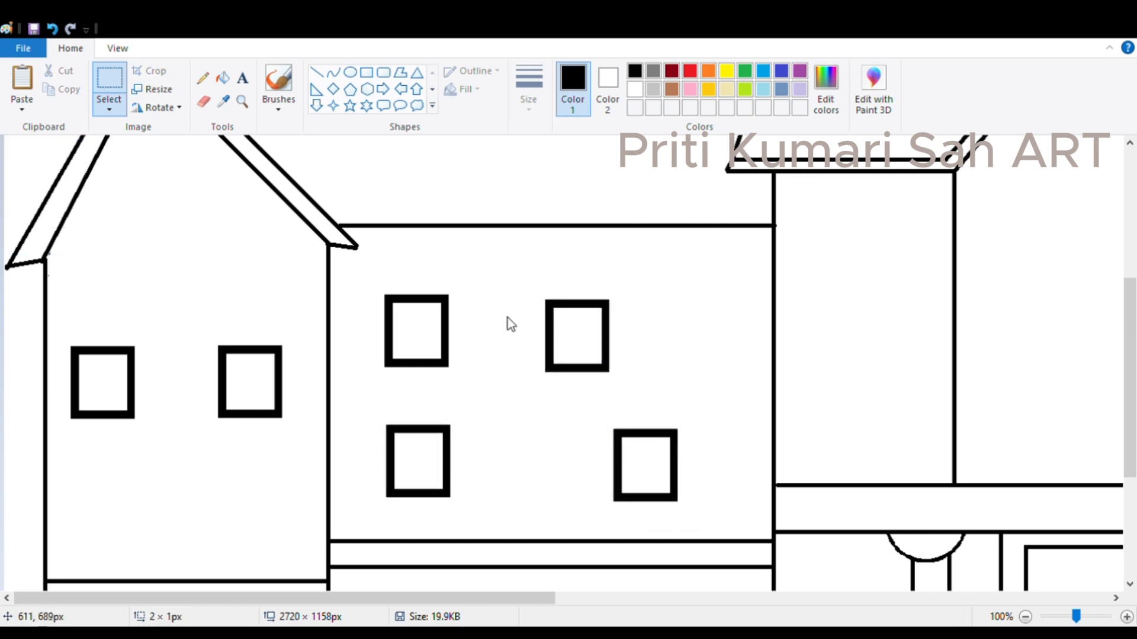
drag(507, 281, 646, 396)
drag(619, 352, 676, 347)
- Paste a row of three windows on the connecting section's lower wall, below the floor band
scroll(472, 294, down, 4)
key(ctrl+v)
drag(35, 202, 383, 433)
key(ctrl+v)
drag(36, 201, 690, 429)
key(ctrl+v)
- Paste four windows across the main house's upper floor: one in each outer wall and two in the central gabled wall
scroll(484, 322, up, 4)
scroll(484, 321, right, 6)
key(ctrl+v)
drag(57, 202, 604, 325)
key(ctrl+v)
key(ctrl+v)
key(ctrl+v)
- Paste one window on each side of the columned entrance on the main house's ground floor
scroll(507, 286, down, 4)
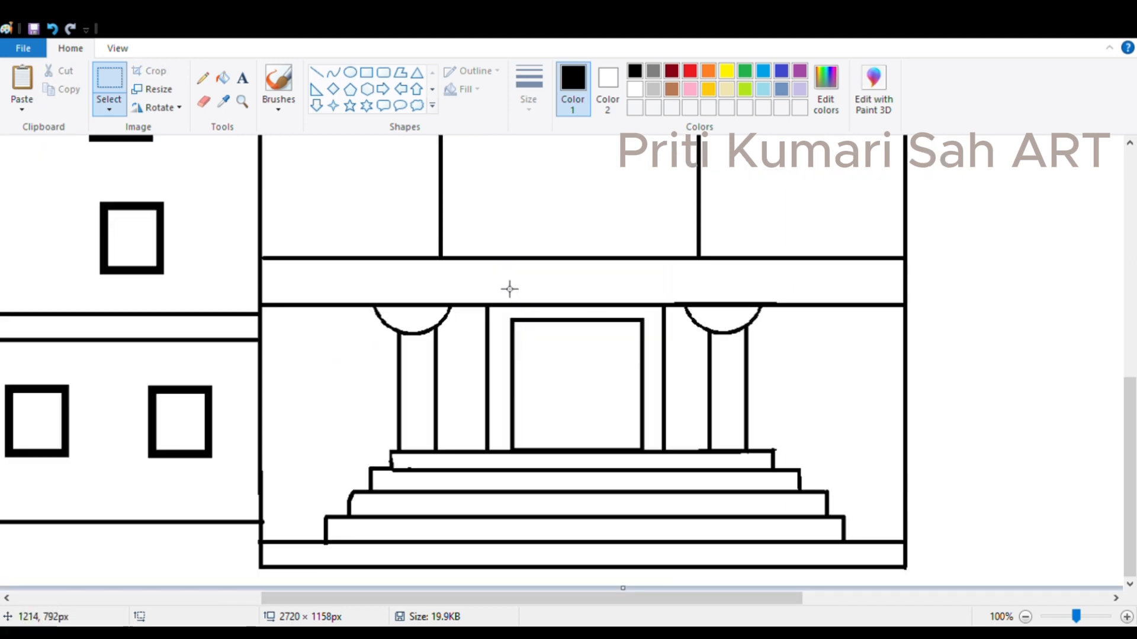
key(ctrl+v)
drag(52, 203, 847, 402)
key(ctrl+v)
click(647, 374)
- Try to place a flipped copy of the whole left wing beside the main house's right side
scroll(647, 373, up, 7)
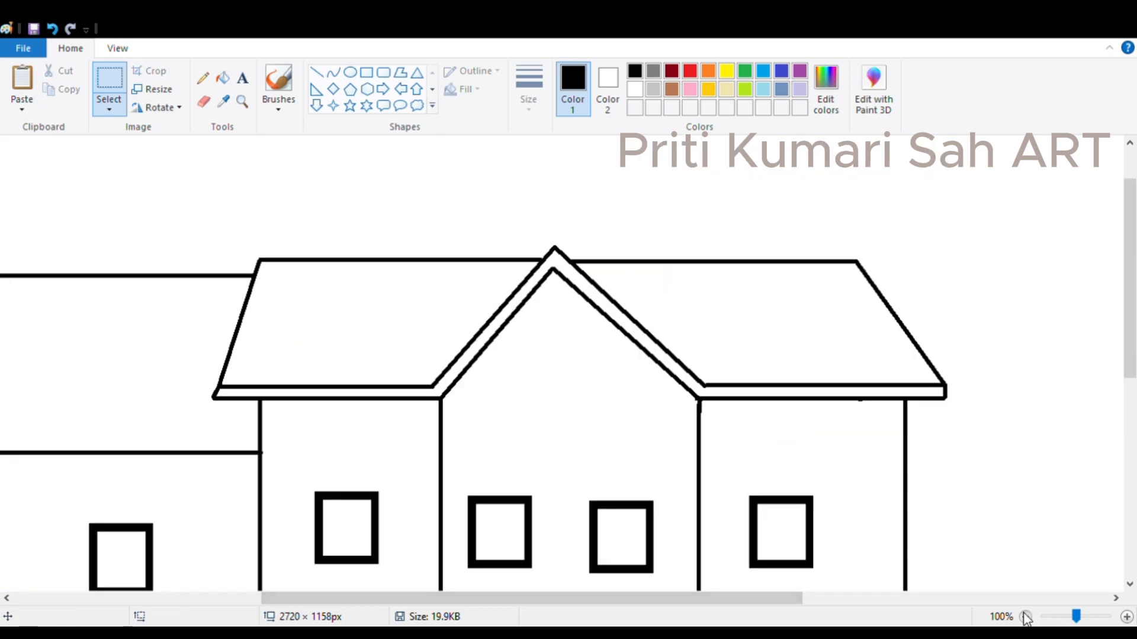
click(1024, 616)
click(109, 80)
drag(4, 158, 393, 591)
key(ctrl+c)
key(ctrl+v)
click(304, 373)
drag(318, 414, 1012, 423)
key(ctrl+z)
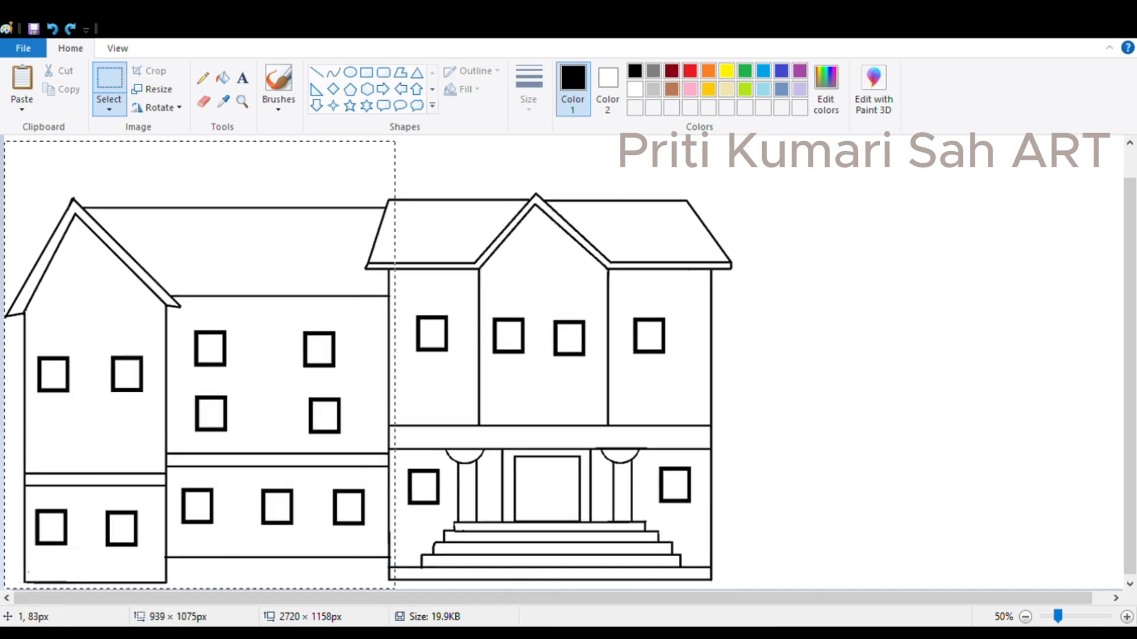
- Try to add a mirrored left wing in the empty area beyond the main house and erase its leftover roof fragments
drag(395, 590, 392, 590)
key(ctrl+c)
key(ctrl+v)
click(280, 430)
mouse_move(285, 421)
mouse_down()
mouse_move(975, 424)
mouse_move(987, 420)
mouse_move(978, 408)
mouse_move(996, 408)
mouse_move(1080, 425)
mouse_up()
click(203, 102)
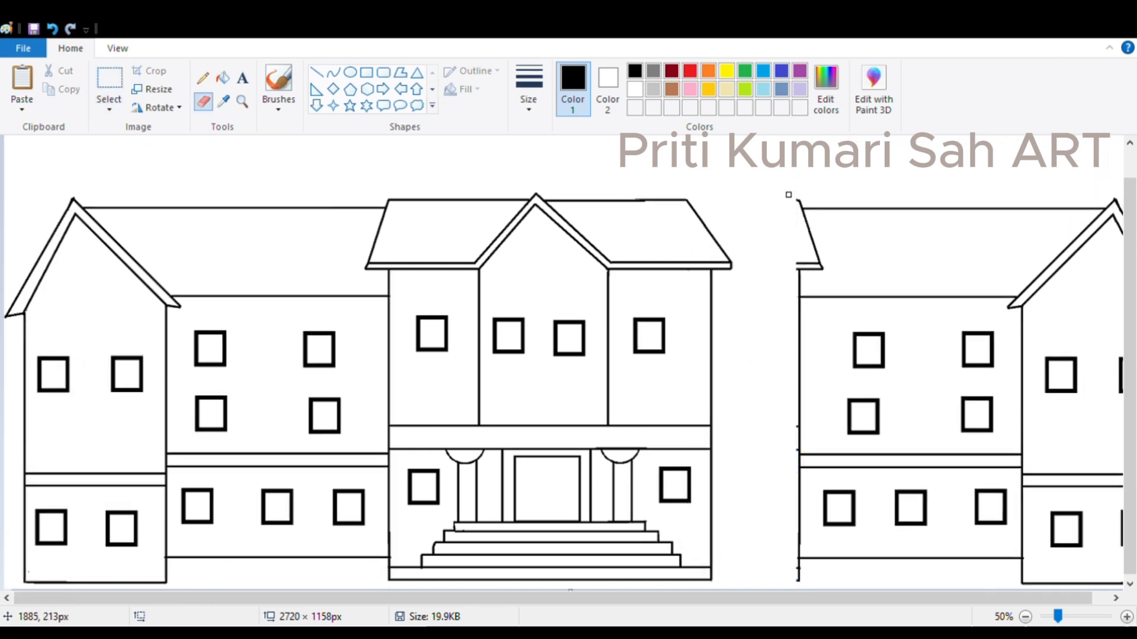
drag(942, 598, 966, 598)
click(1127, 617)
drag(557, 599, 1103, 599)
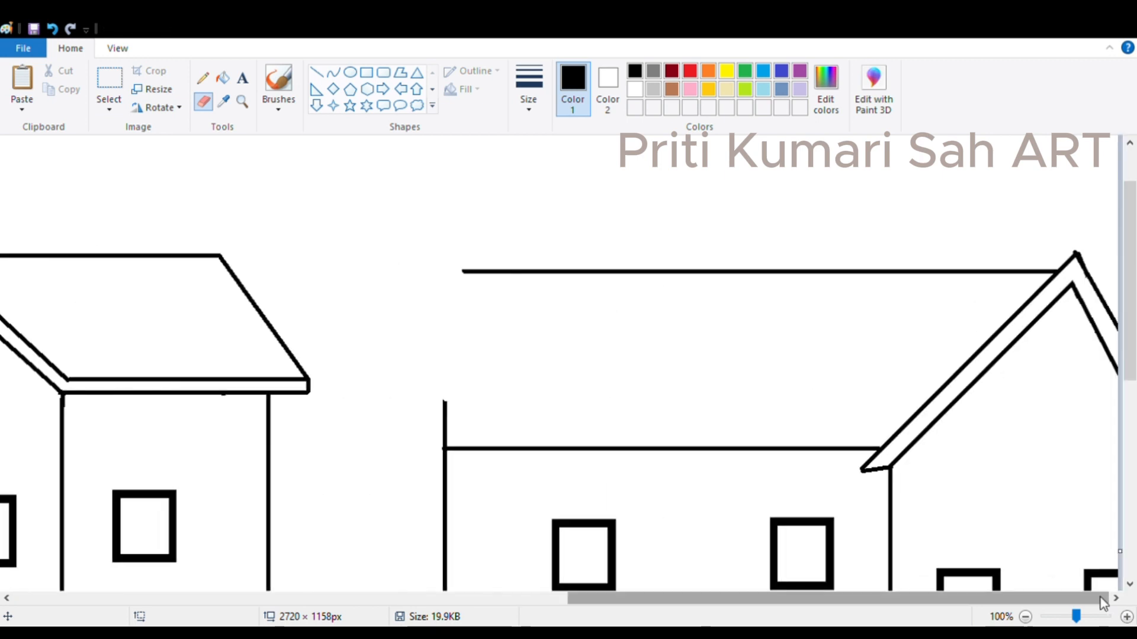
drag(1130, 343, 1129, 540)
click(1026, 617)
key(ctrl+z)
key(ctrl+z)
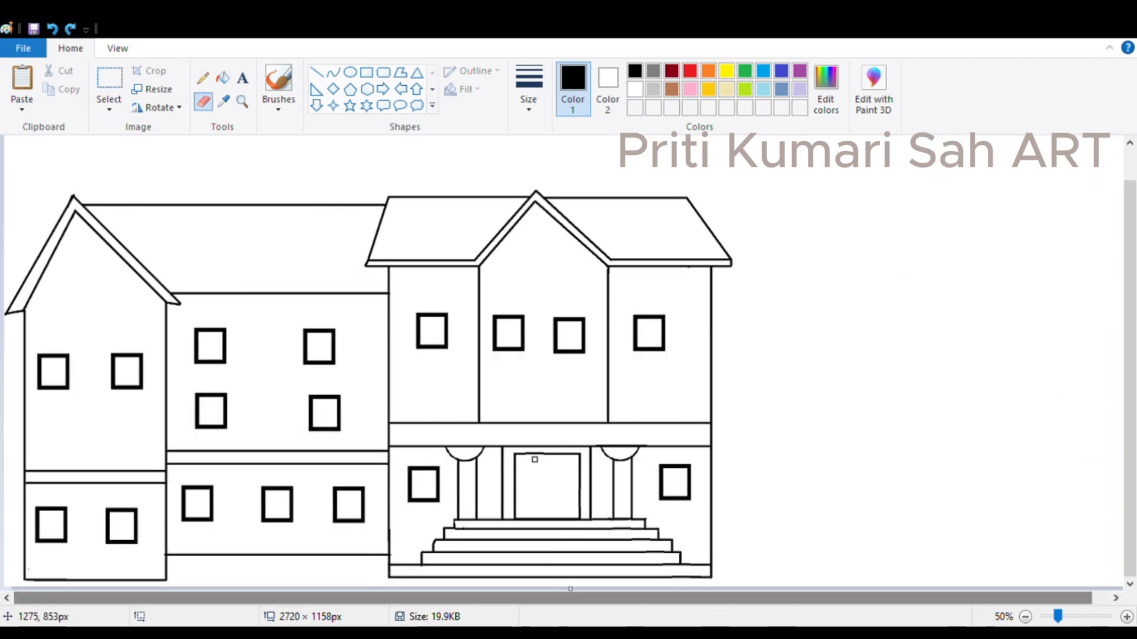
- Paste a mirrored copy of the left wing, erase its leftover roof lines and align it against the main house's right wall
click(110, 83)
drag(7, 158, 394, 618)
key(ctrl+v)
drag(320, 381, 1042, 431)
key(Escape)
click(203, 101)
mouse_move(740, 199)
mouse_down()
mouse_move(1015, 583)
mouse_move(1120, 586)
mouse_up()
click(109, 83)
drag(1055, 479, 1030, 492)
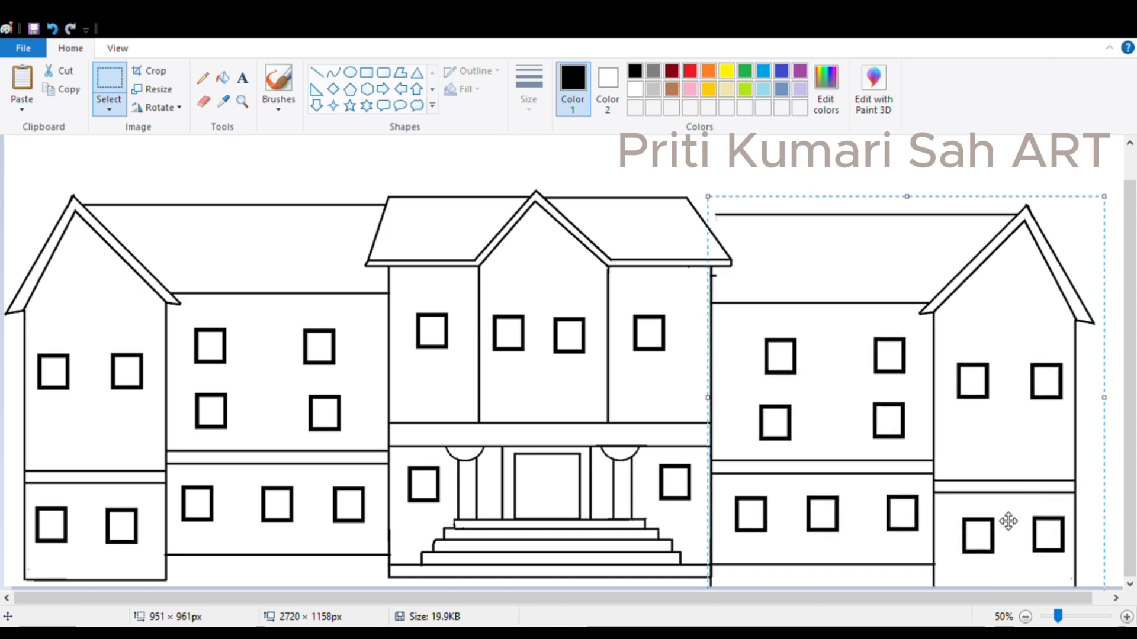
drag(999, 545, 999, 534)
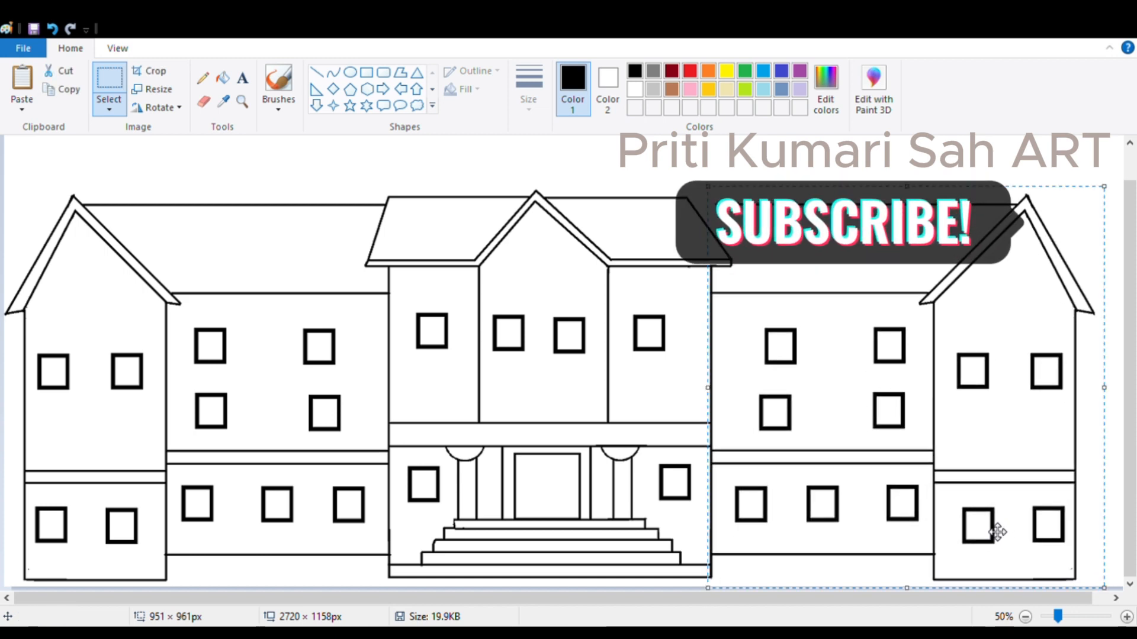
- Extend the mirrored wing's ridge line to the main house's sloping roof edge with a straight line
click(317, 72)
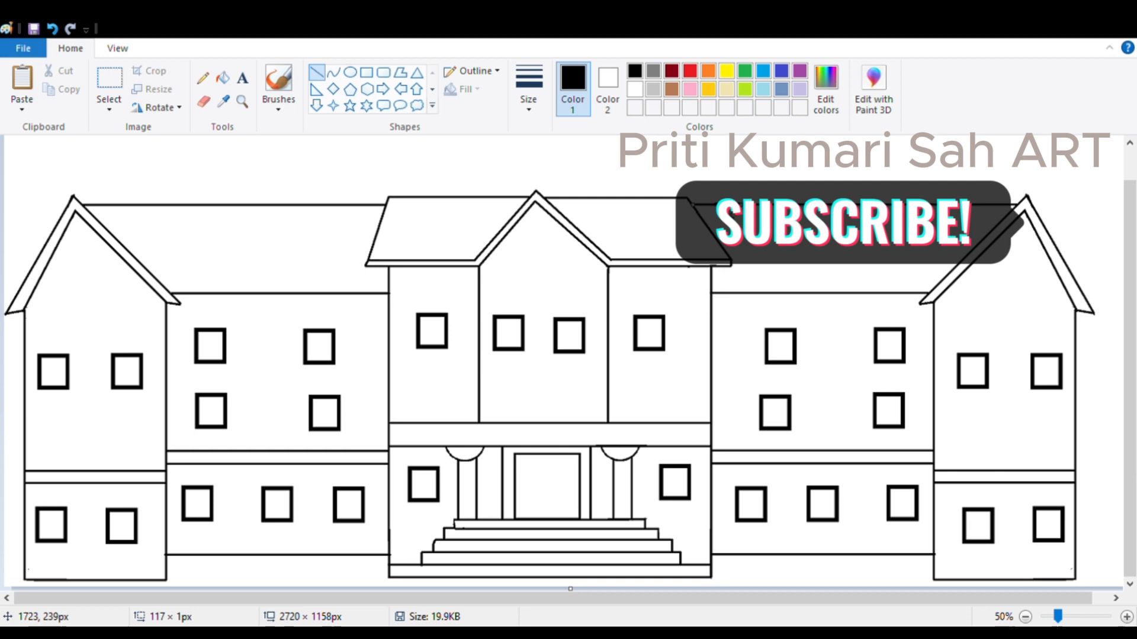
click(1127, 617)
drag(474, 598, 1017, 598)
drag(1130, 551, 1132, 381)
mouse_move(651, 598)
mouse_down()
mouse_move(440, 580)
mouse_move(285, 583)
mouse_up()
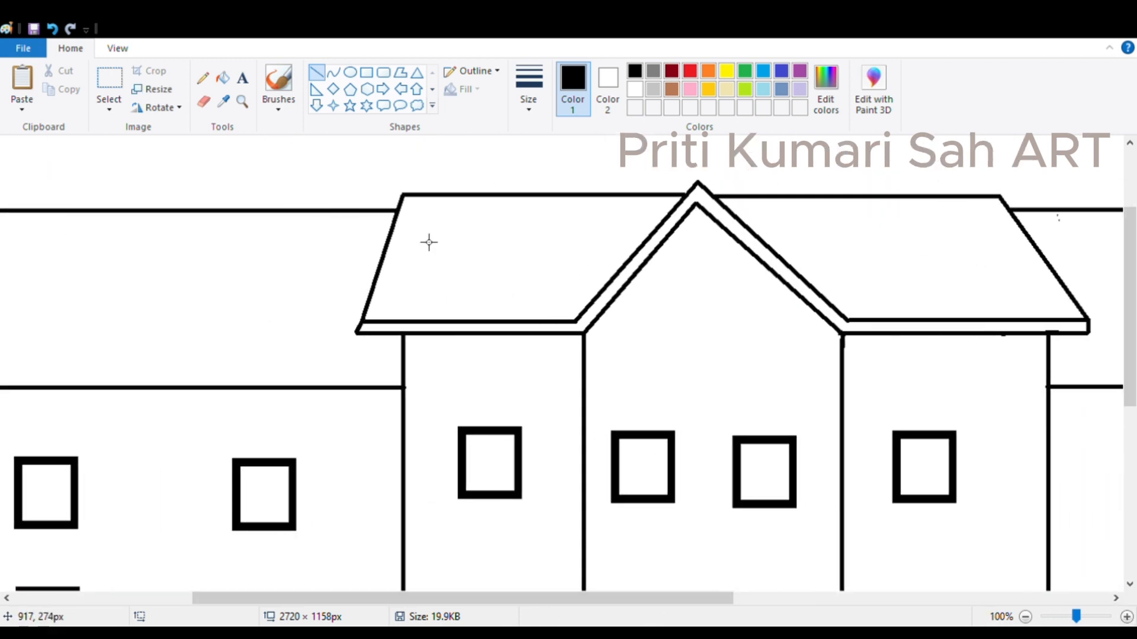
- Draw a circular clock outline in the central gable with a thin horizontal line and a small dot at its centre
click(350, 71)
mouse_move(686, 246)
mouse_down()
mouse_move(760, 322)
mouse_move(715, 296)
mouse_move(676, 295)
mouse_move(746, 305)
mouse_move(710, 294)
mouse_up()
click(554, 232)
key(ctrl+z)
click(317, 72)
click(529, 89)
click(551, 139)
click(766, 334)
click(350, 71)
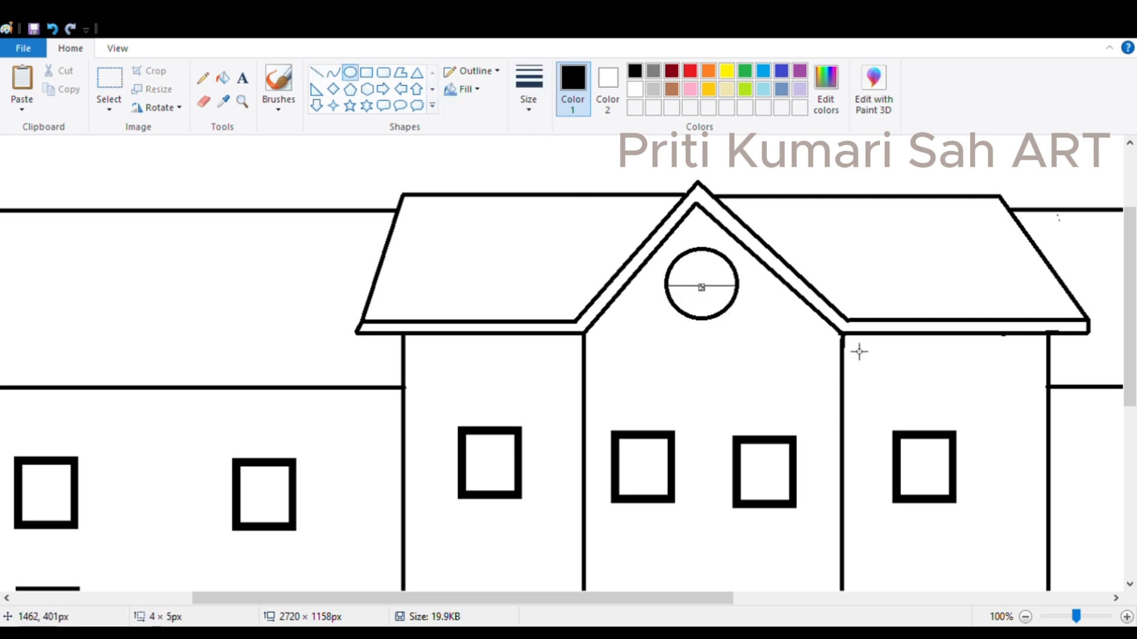
- Draw a thick vertical hand about 27 px long from the clock's centre upward
click(242, 102)
click(779, 289)
click(557, 367)
click(557, 368)
click(558, 367)
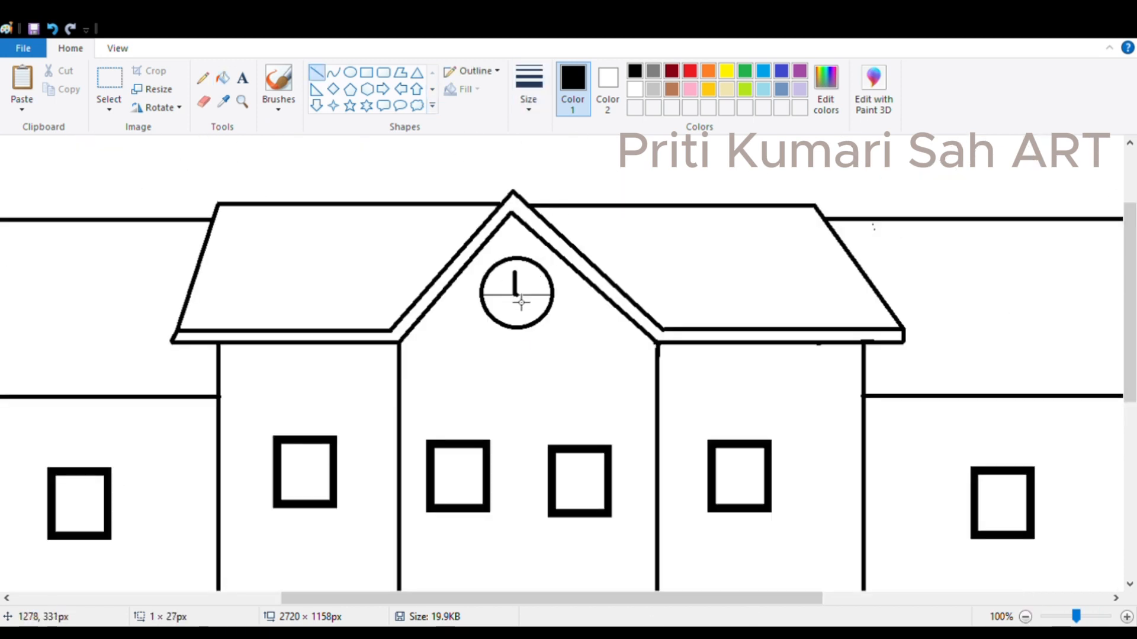
- Outline tapered clock hands pointing up, down and right, and erase the left half of the thin centre line
click(528, 89)
click(546, 155)
click(605, 267)
drag(524, 276, 531, 283)
click(606, 325)
click(529, 89)
click(635, 162)
mouse_move(540, 295)
mouse_down()
mouse_move(547, 303)
mouse_move(499, 304)
mouse_up()
drag(499, 304, 518, 306)
click(203, 103)
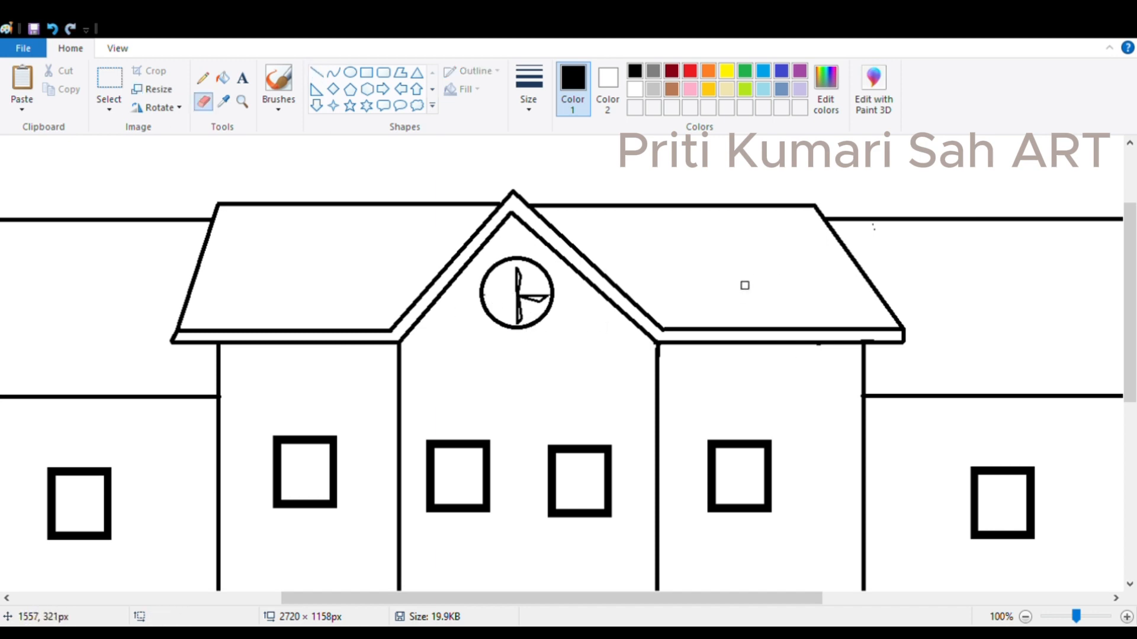
- Fill the outlined clock hands with black
click(241, 102)
click(551, 293)
click(551, 293)
click(553, 355)
click(222, 78)
click(108, 305)
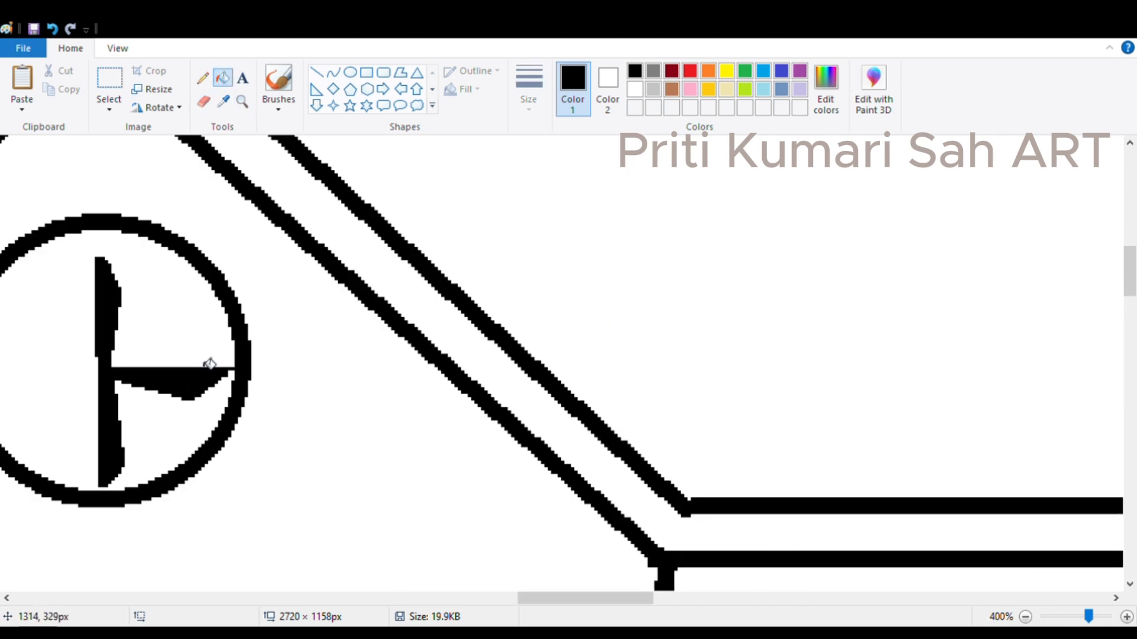
- Draw a thick vertical flagpole rising from the peak of the central gable
click(1025, 617)
click(1025, 618)
click(1025, 618)
drag(1129, 437, 1128, 386)
scroll(1091, 383, up, 3)
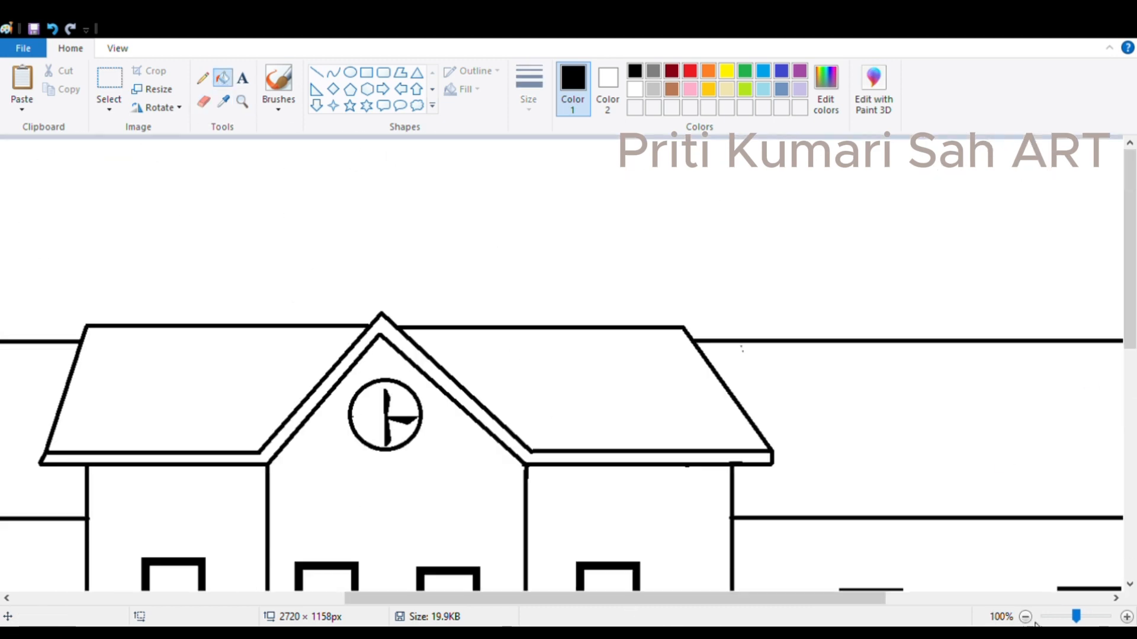
click(1025, 617)
scroll(560, 546, down, 2)
scroll(562, 545, left, 1)
click(317, 72)
mouse_move(534, 191)
mouse_down()
mouse_move(533, 142)
mouse_move(538, 226)
mouse_up()
scroll(750, 192, up, 2)
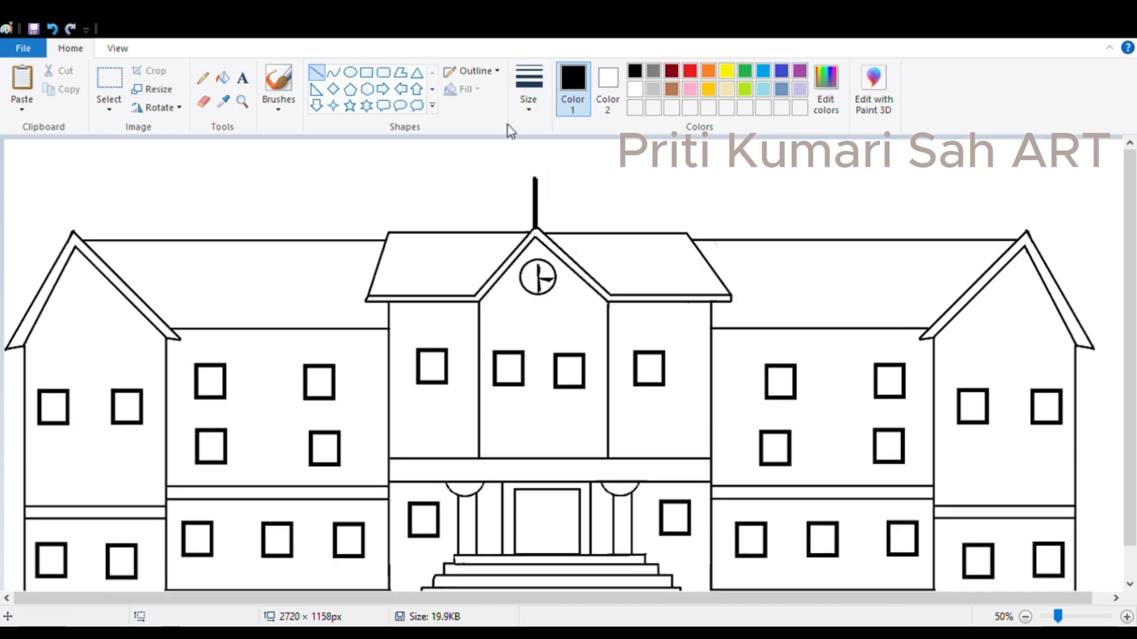
- Draw the flag's curved inner edge along the pole and its arched upper edge using thinner curves
click(333, 72)
click(528, 89)
mouse_move(536, 177)
mouse_down()
mouse_move(537, 211)
mouse_move(555, 209)
mouse_up()
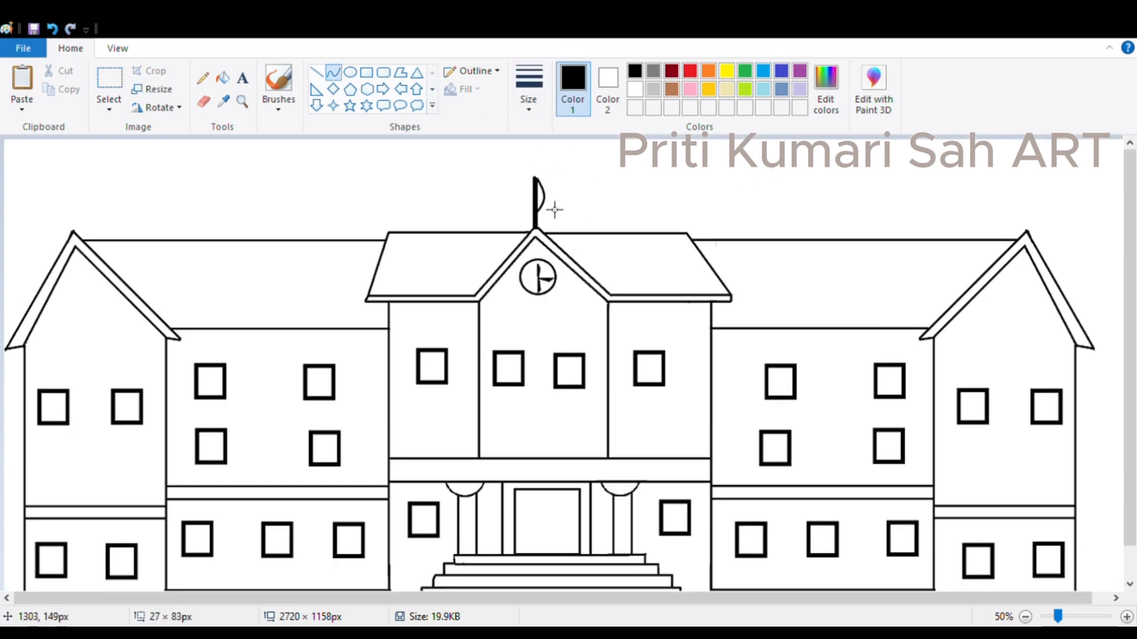
click(559, 173)
click(586, 174)
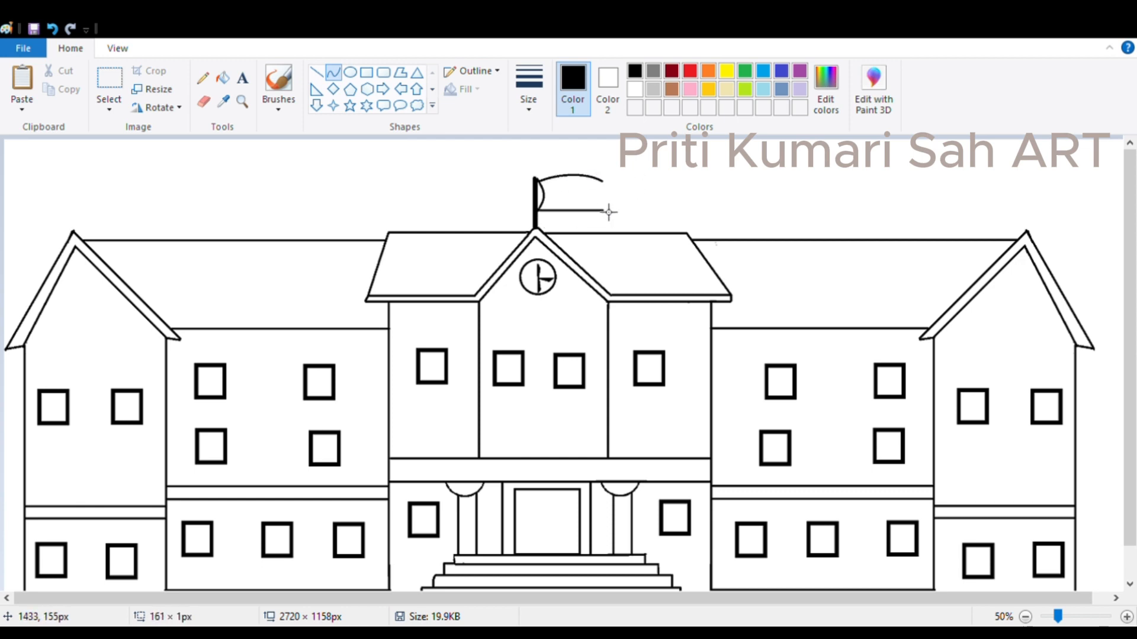
- Try to close the flag with curved lower and outer edges
click(574, 222)
click(612, 182)
click(665, 188)
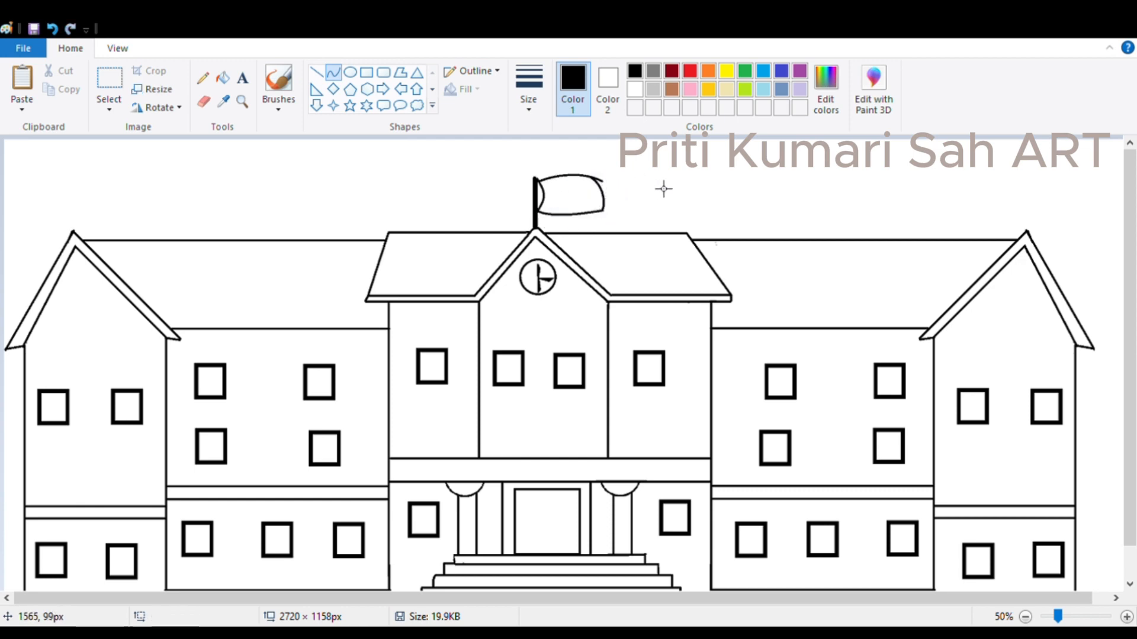
click(203, 102)
key(ctrl+z)
key(ctrl+z)
key(ctrl+z)
- Close the flag with a wavy lower edge and a curved outer edge, and top the pole with a small oval
click(334, 72)
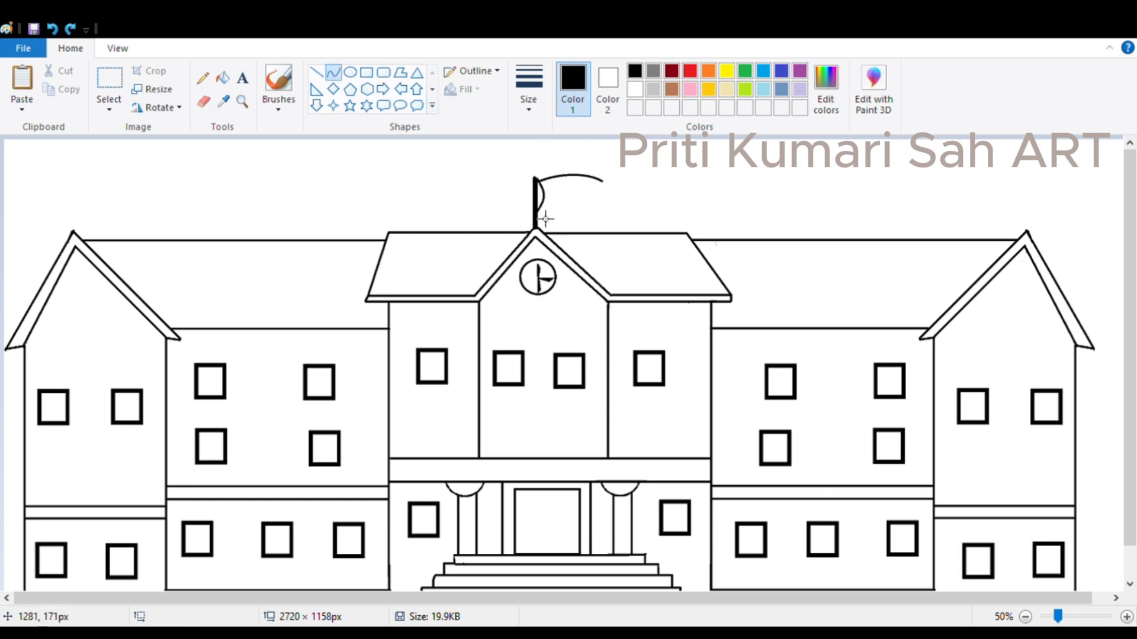
drag(538, 210, 607, 208)
click(562, 229)
click(587, 201)
click(706, 193)
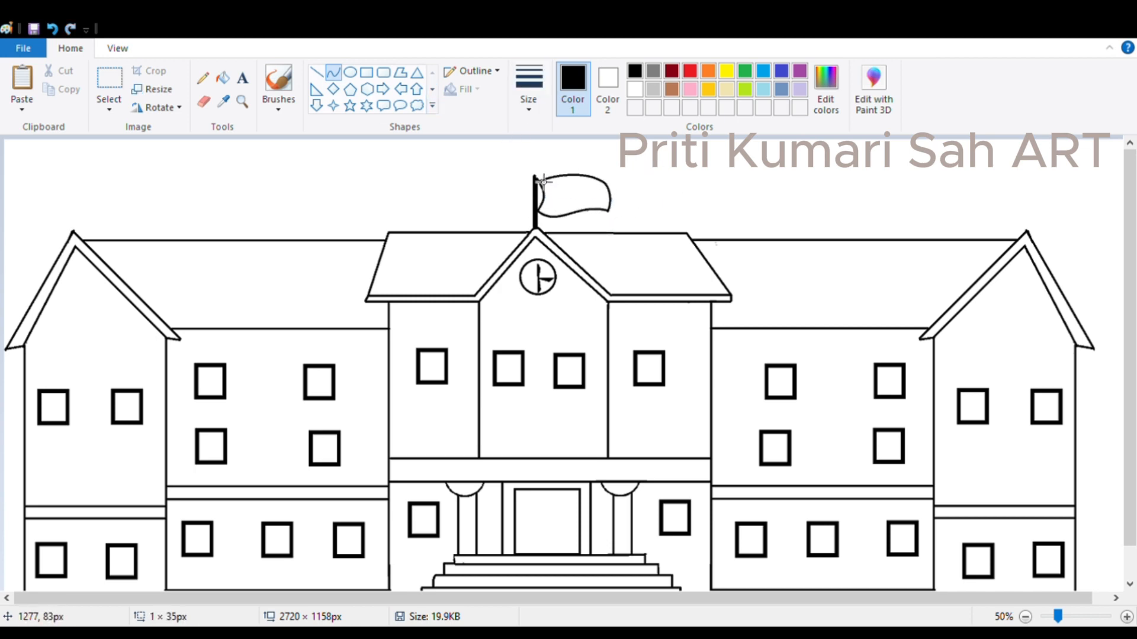
drag(544, 180, 538, 174)
click(350, 72)
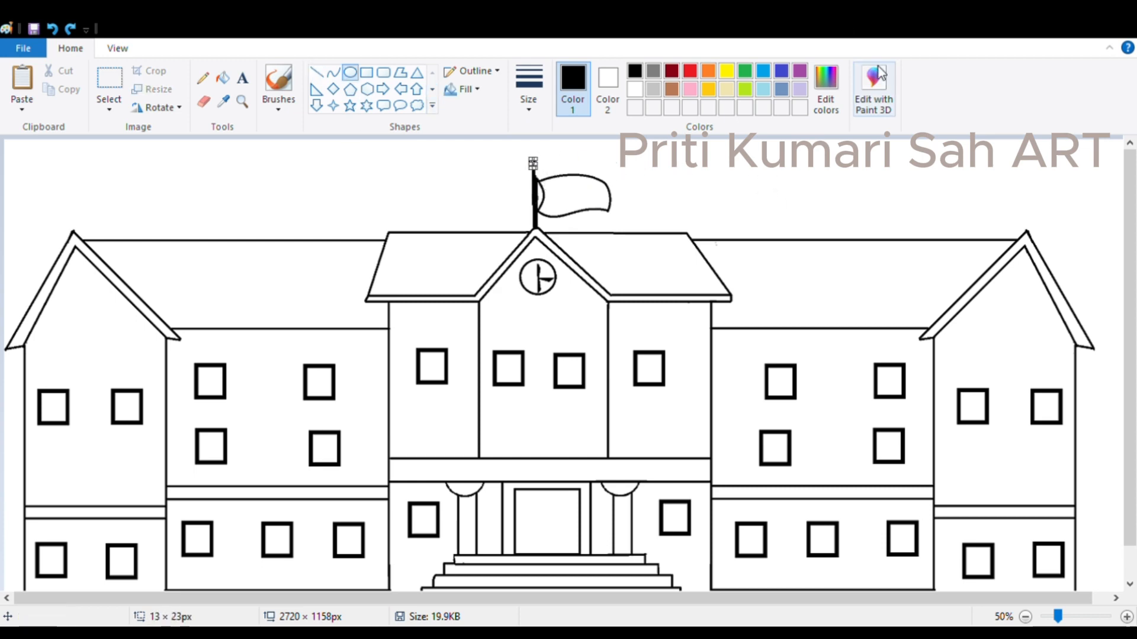
- Fill the left wing's gabled front, the left connecting section's walls and the central gabled wall with dark red
click(1132, 560)
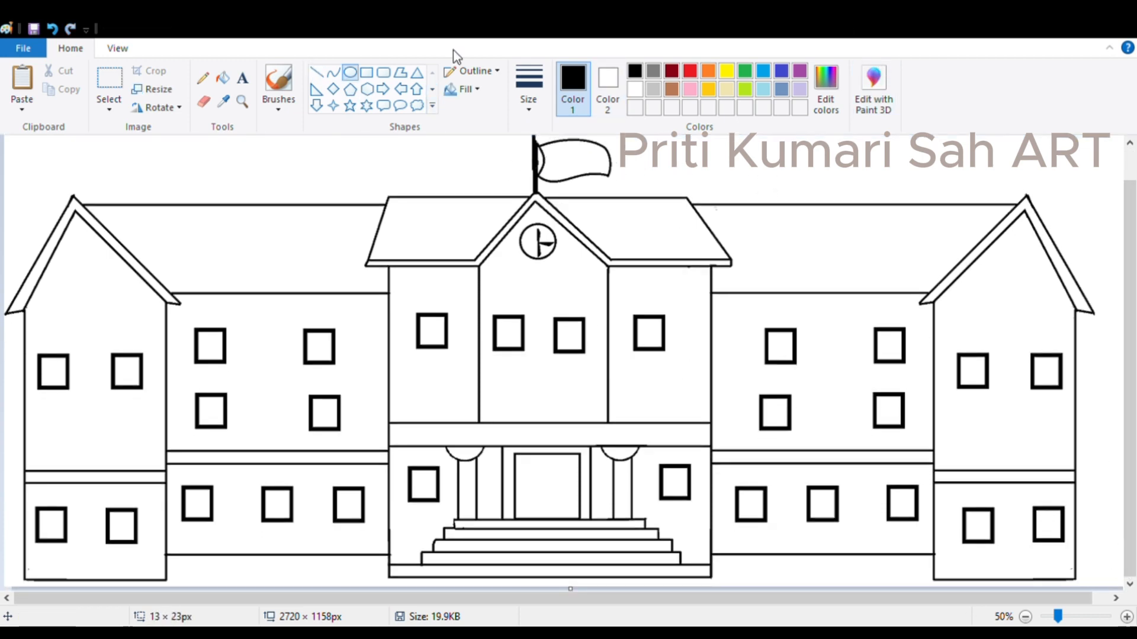
click(672, 72)
click(222, 78)
click(354, 325)
click(95, 415)
click(85, 503)
click(237, 533)
click(541, 379)
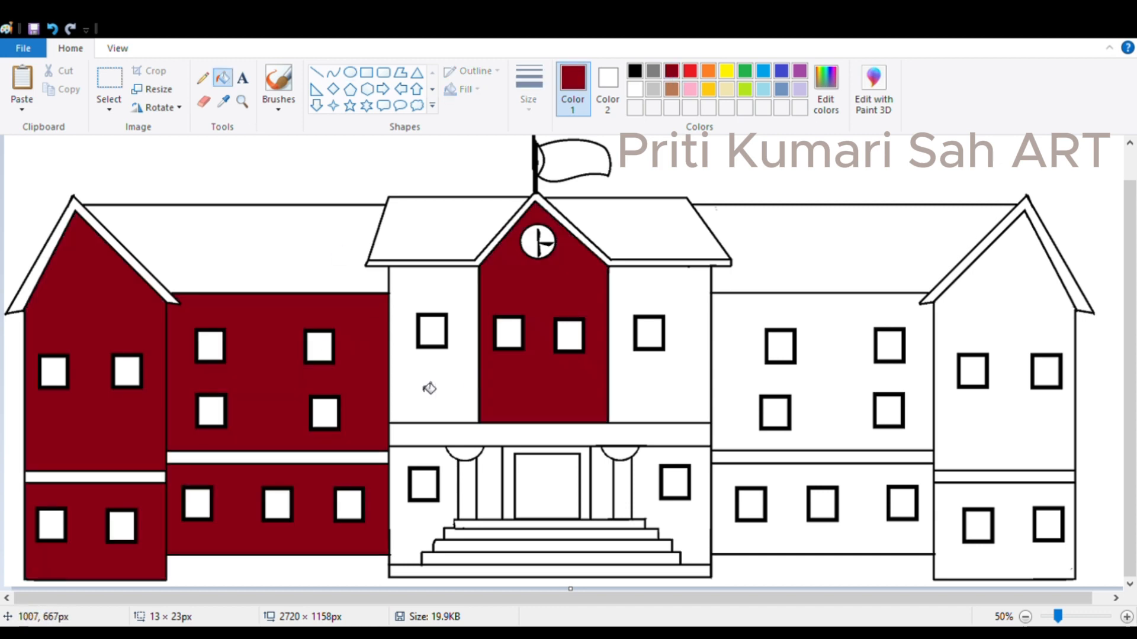
- Fill the remaining walls of the central block, right connecting section and right wing with dark red
click(427, 389)
click(420, 441)
- Fill the roof sections over both connecting sections and the central block with golden yellow
click(260, 246)
click(441, 231)
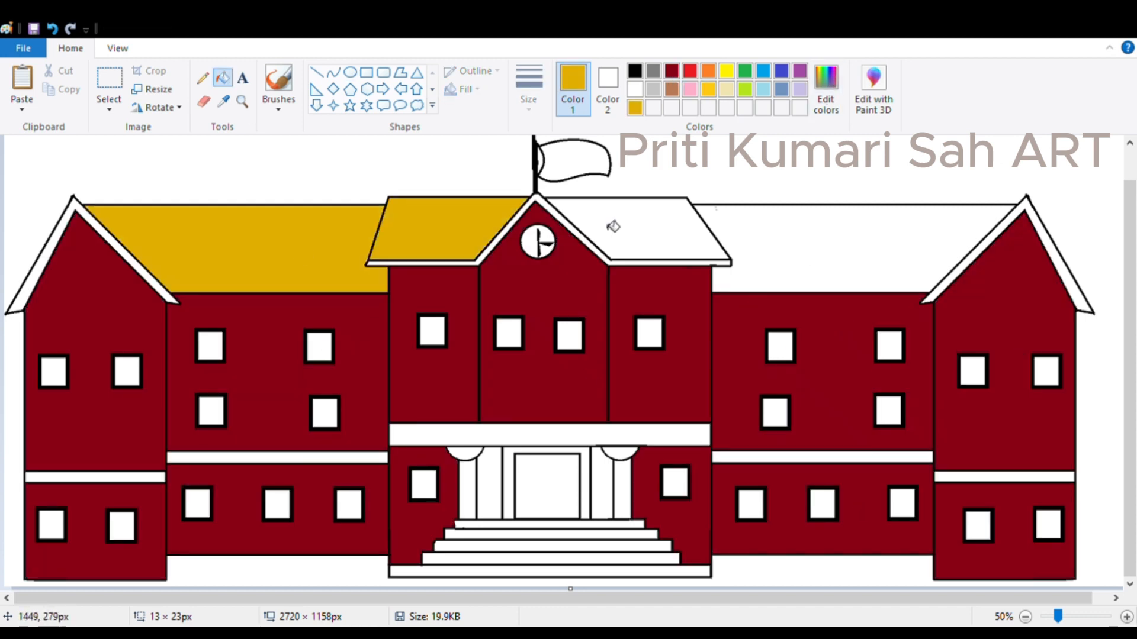
click(611, 228)
click(829, 246)
- Fill the horizontal bands between the storeys across the whole building with black
click(635, 71)
click(95, 477)
click(277, 458)
- Fill all the front steps and the base slab beneath them with gray
click(550, 525)
click(551, 534)
click(550, 546)
click(551, 559)
click(551, 572)
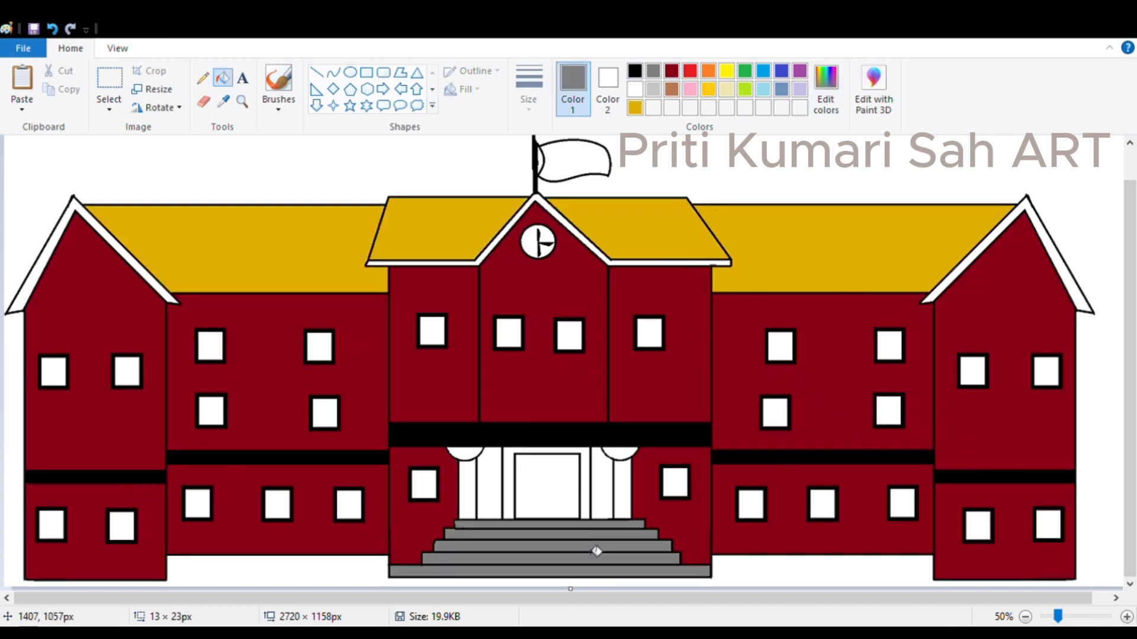
- Test fill colours on the entrance columns and door, undo them, and fill the door with dark brown
click(621, 492)
click(467, 492)
click(547, 485)
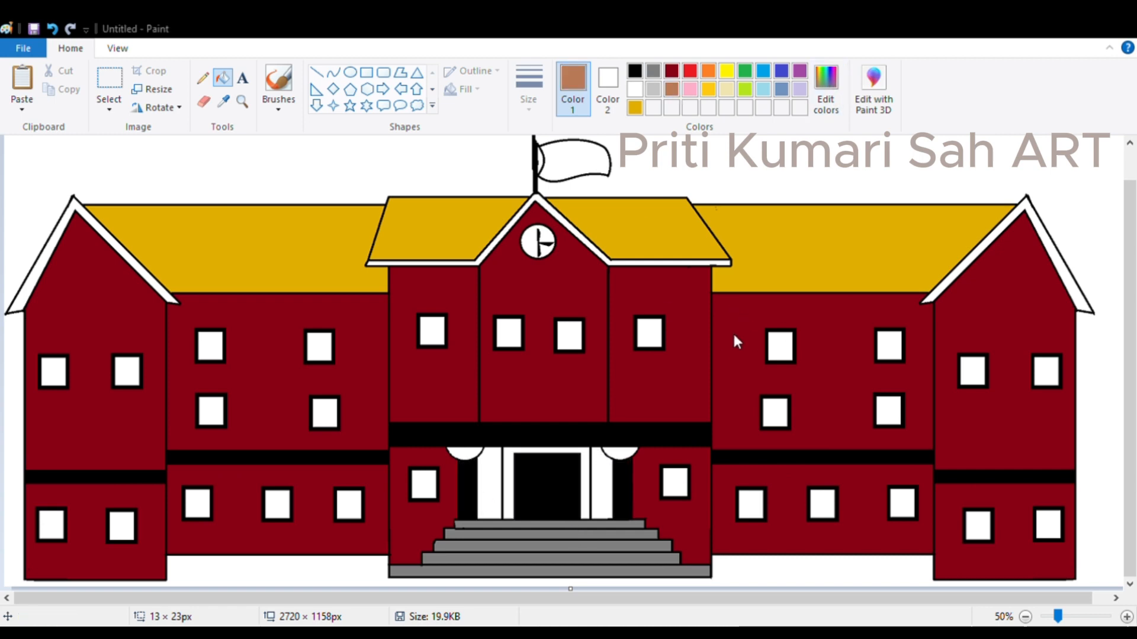
click(554, 485)
key(ctrl+z)
click(625, 492)
key(ctrl+z)
key(ctrl+z)
key(ctrl+z)
key(ctrl+z)
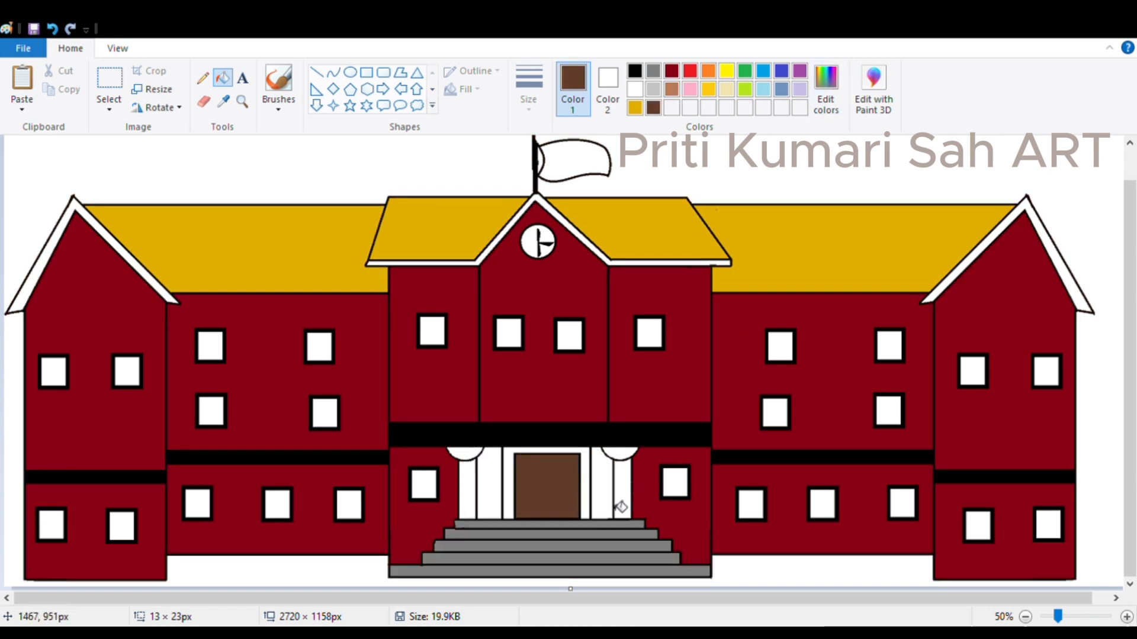
- Fill both entrance columns and their rounded capitals with light gray
click(623, 500)
click(467, 494)
click(465, 455)
click(620, 455)
- Fill the wall areas around the door and between the columns with dark red
click(672, 71)
click(602, 485)
click(585, 486)
click(489, 486)
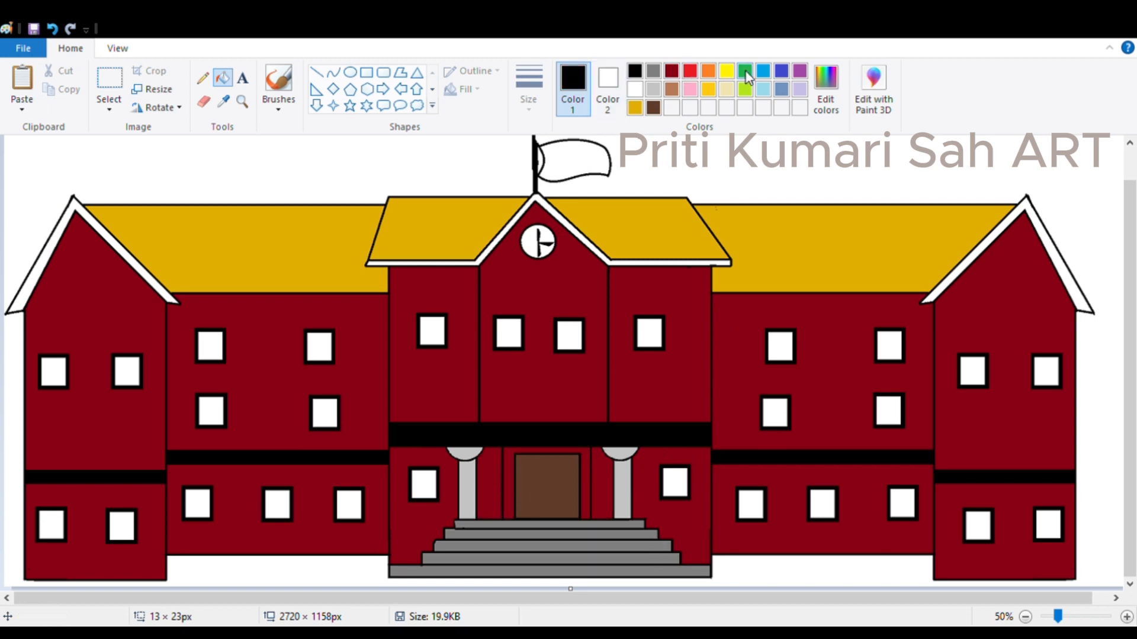
- Place a solid red circle in the middle of the flag and fill the rest of the flag with green
click(690, 71)
click(350, 72)
click(222, 82)
click(569, 158)
click(745, 71)
click(600, 145)
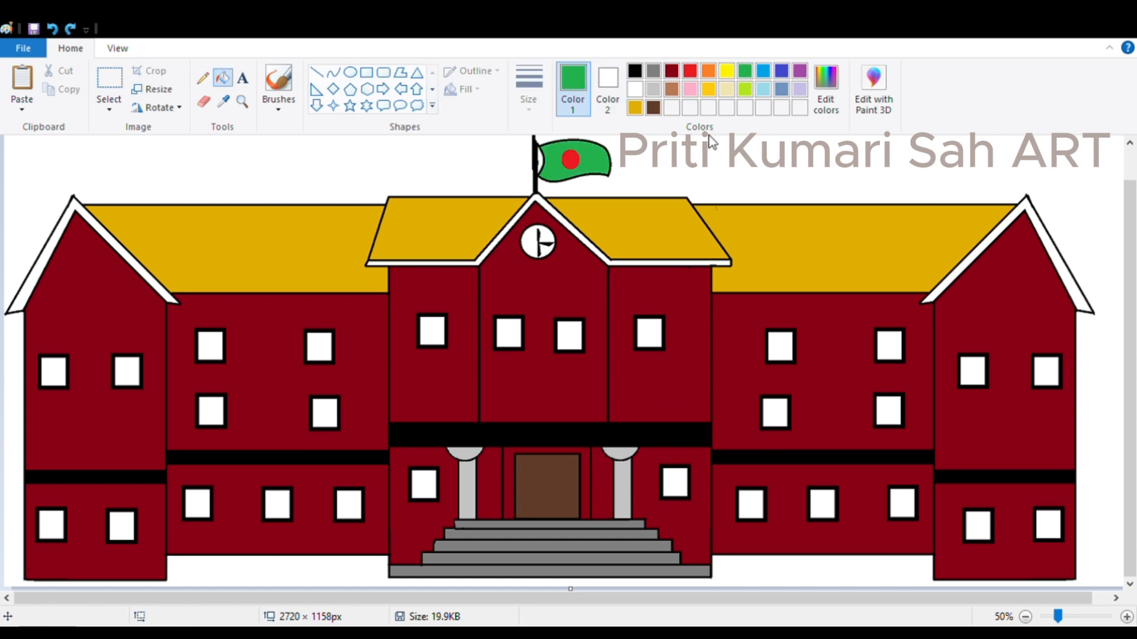
- Fill the roof trim on both wing gables and the central block with gray
click(653, 71)
click(143, 270)
click(414, 263)
click(984, 246)
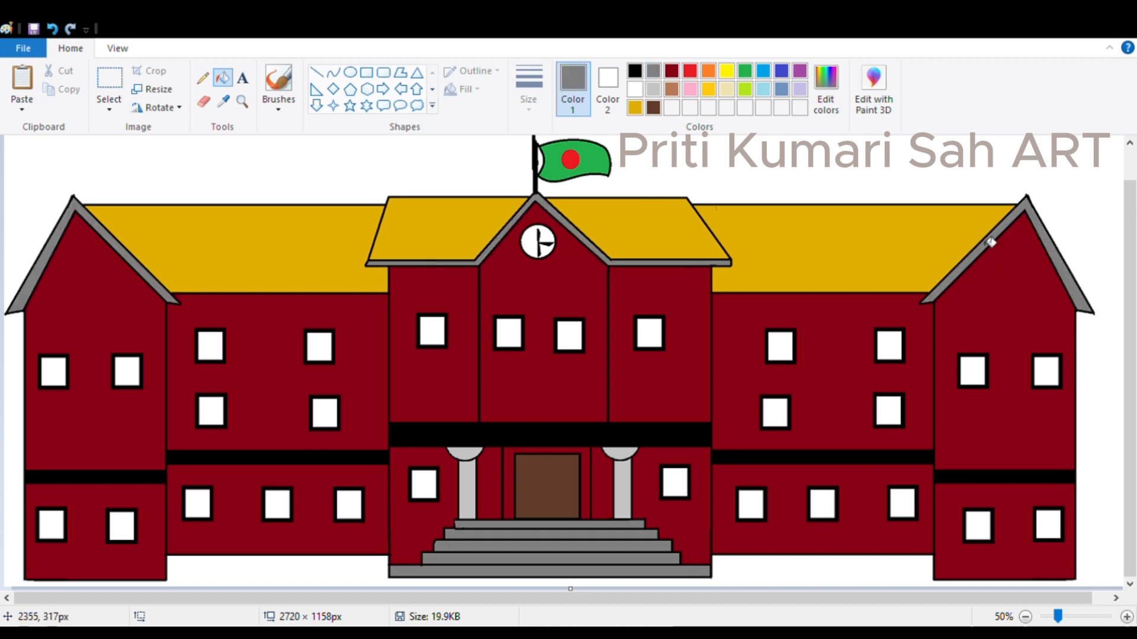
- Fill both entrance columns with a custom medium gray
click(654, 89)
click(467, 485)
click(622, 486)
- Try blue fills on the central block's windows beside the entrance and above it
click(763, 71)
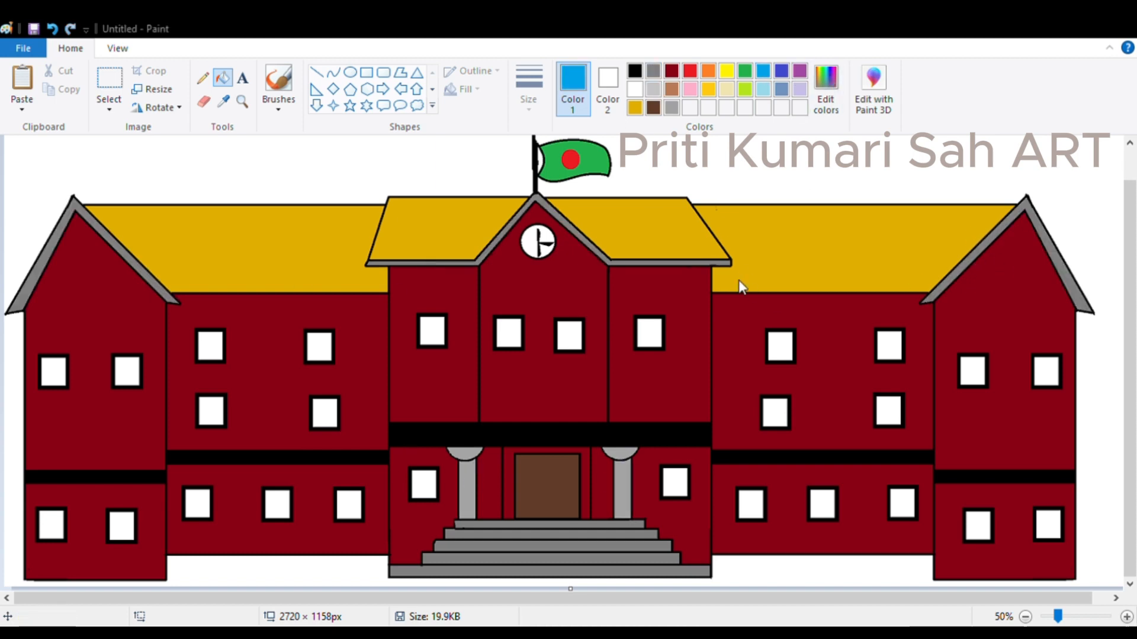
click(410, 467)
click(424, 484)
click(433, 333)
key(ctrl+z)
key(ctrl+z)
- Mix a custom darker maroon and try it on the wall beside the entrance
click(672, 71)
click(826, 89)
click(408, 471)
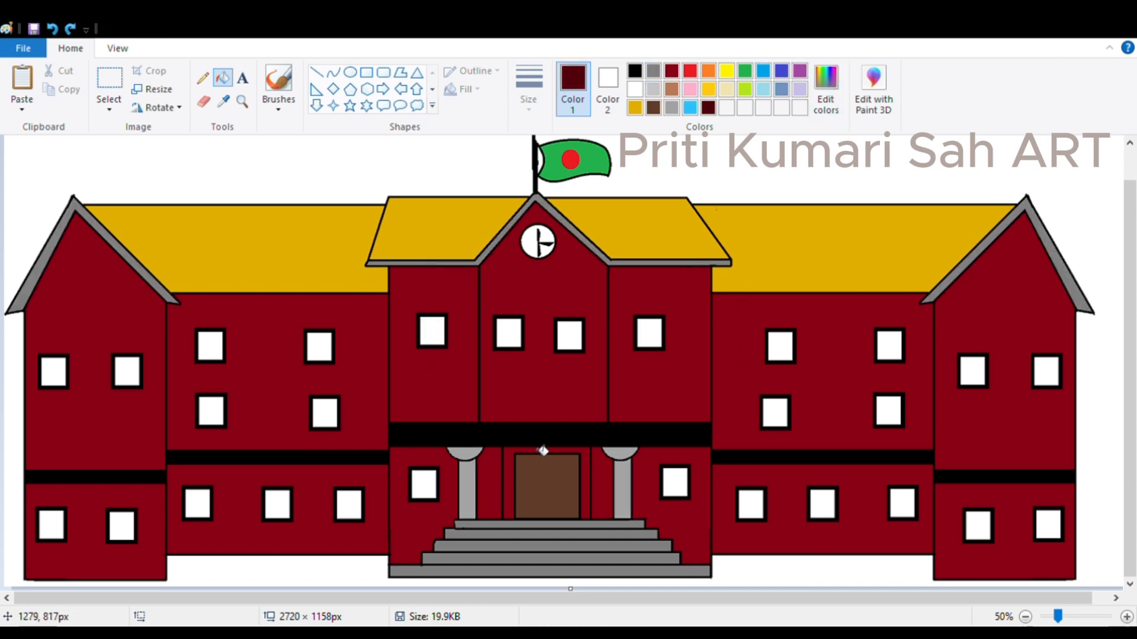
- Mix a custom dark orange and fill the central block's left windows and all roof sections with it
click(826, 89)
click(423, 484)
click(432, 331)
click(438, 234)
click(651, 234)
click(853, 236)
- Fill the windows of the left side, the upper central block and the right wing with dark orange
click(210, 346)
click(127, 371)
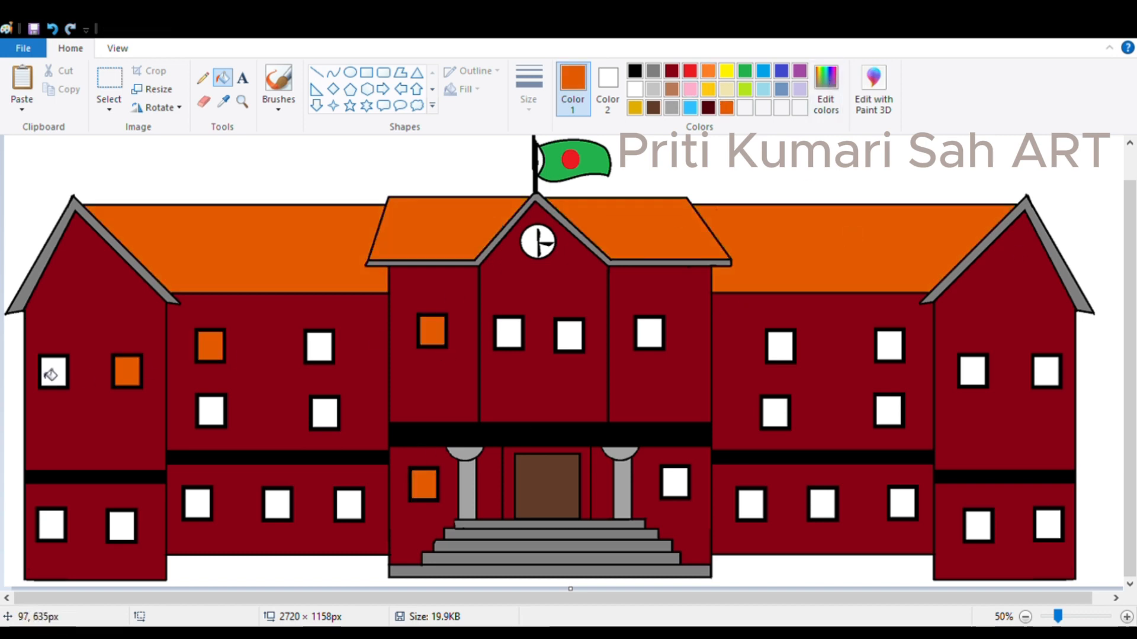
click(52, 373)
click(51, 526)
click(121, 527)
click(197, 504)
click(211, 412)
click(349, 505)
click(277, 505)
click(325, 414)
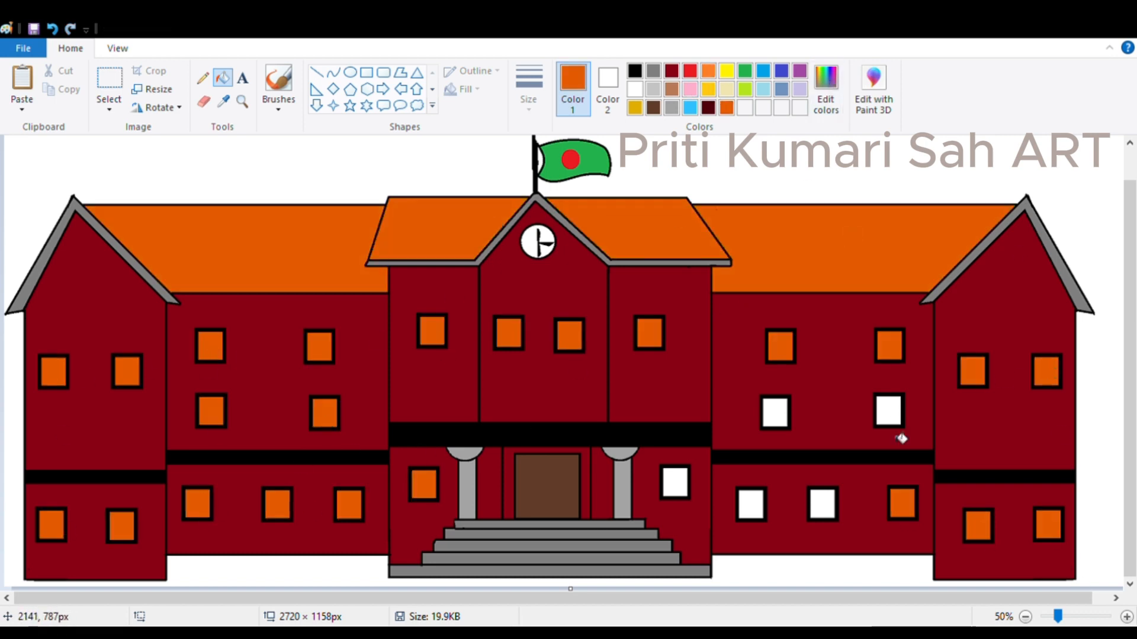
- Fill the remaining white windows in the right connecting section and right of the entrance with dark orange
click(888, 411)
click(775, 413)
click(751, 504)
click(822, 505)
click(675, 483)
- Fill both entrance columns and capitals with dark orange and the clock face with light gray
click(622, 485)
click(466, 485)
click(550, 236)
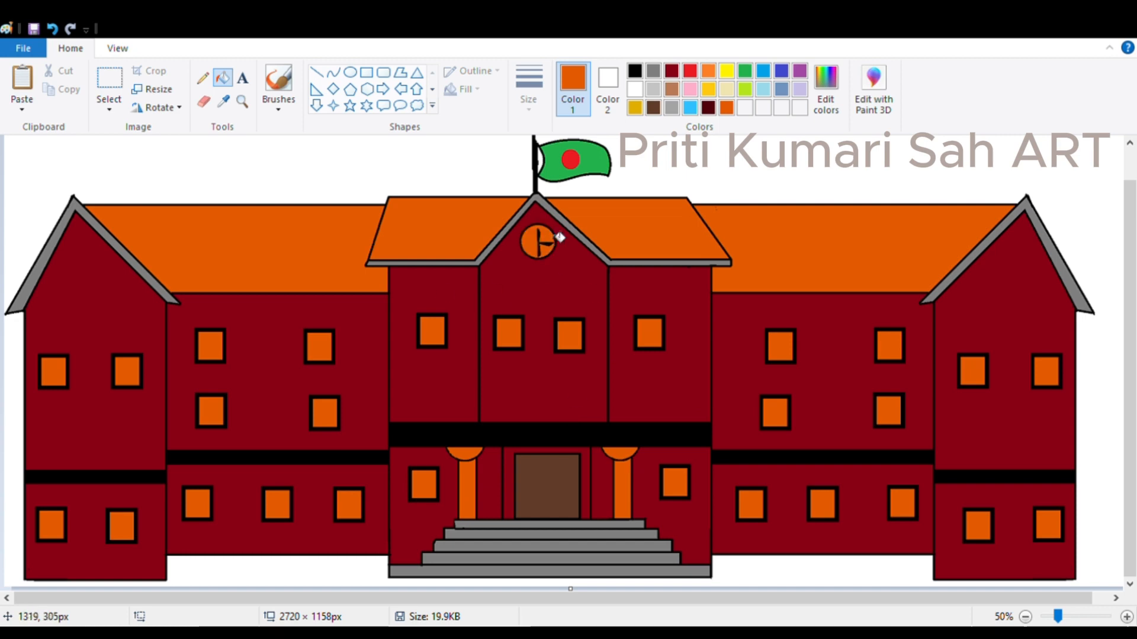
click(653, 89)
click(529, 237)
- Add the text SCHOOL in black 48-point Algerian on the central wall between the clock and the windows
drag(601, 314, 719, 302)
text(SCHOOL)
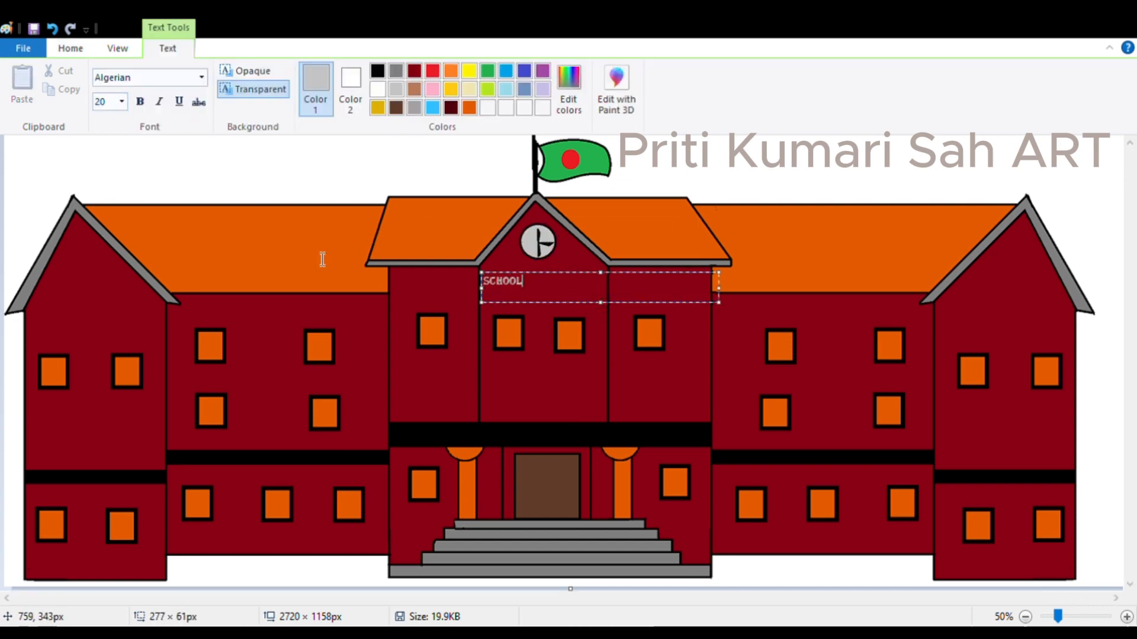
key(ctrl+a)
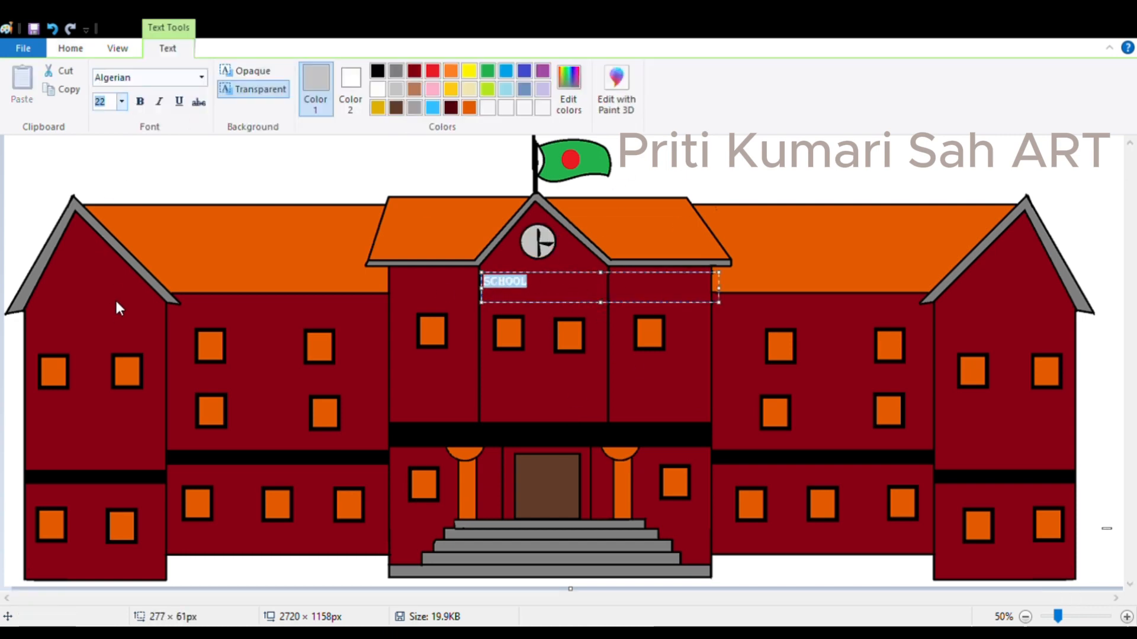
click(103, 320)
drag(592, 289, 487, 262)
click(378, 71)
click(203, 80)
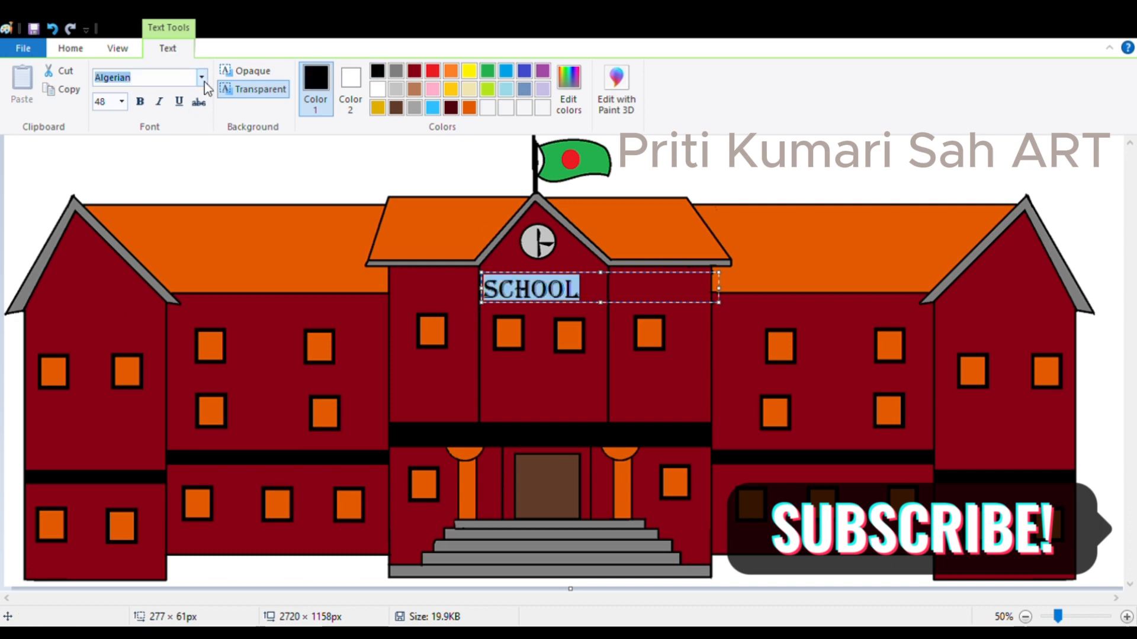
click(357, 170)
click(454, 235)
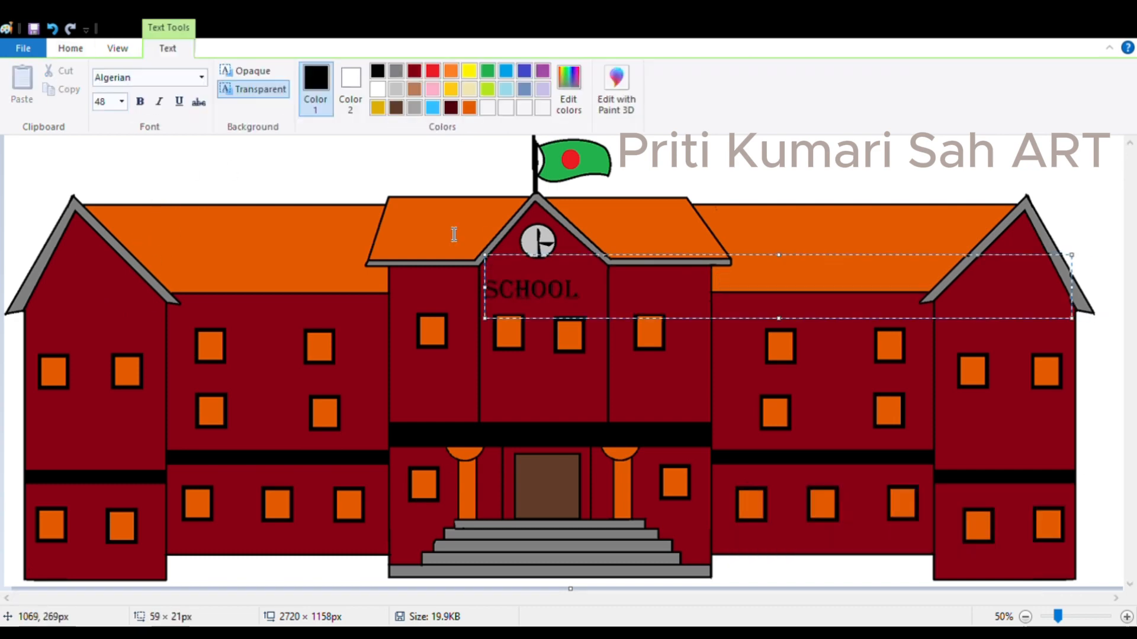
click(770, 172)
- Shift the SCHOOL lettering slightly right to centre it and fill the white gap left behind with dark red
click(109, 82)
drag(483, 276, 586, 306)
drag(569, 298, 578, 296)
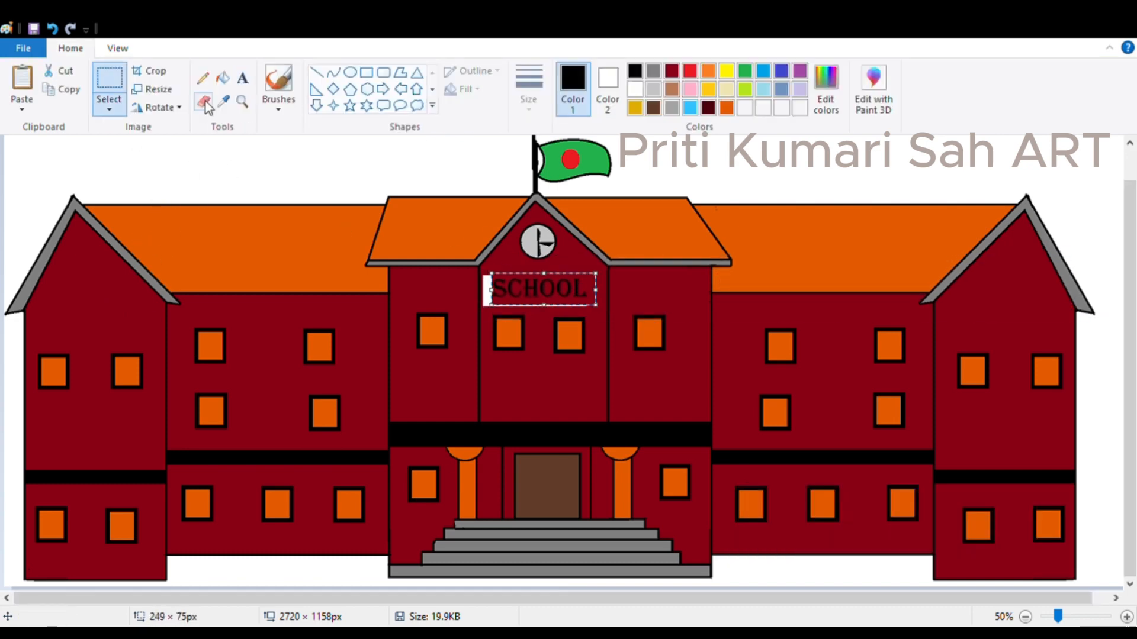
click(203, 103)
click(672, 71)
click(223, 78)
click(487, 291)
click(486, 287)
click(144, 106)
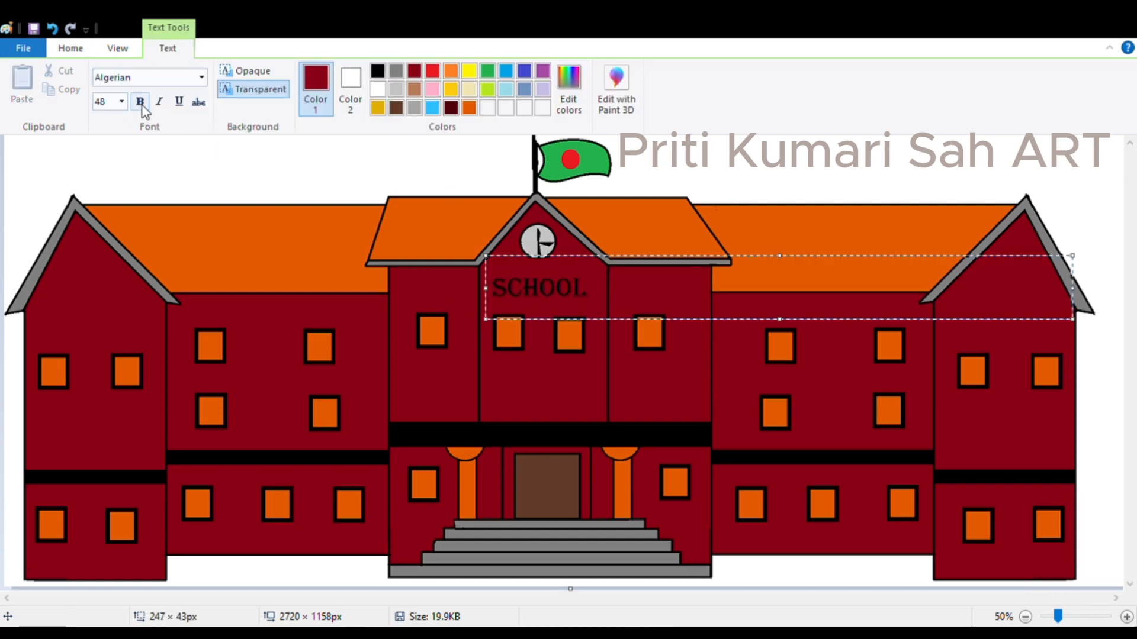
click(443, 170)
click(611, 283)
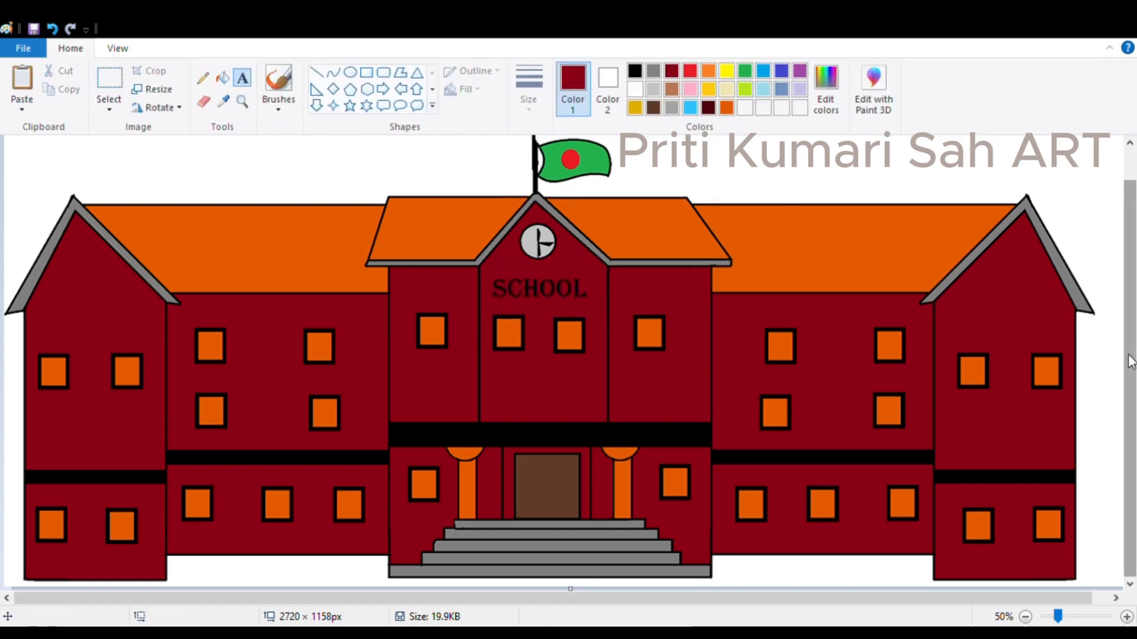
- Draw black diagonal lines spreading outward on both sides below the front steps as path edges
click(634, 71)
click(317, 71)
drag(481, 578, 450, 609)
drag(641, 577, 671, 610)
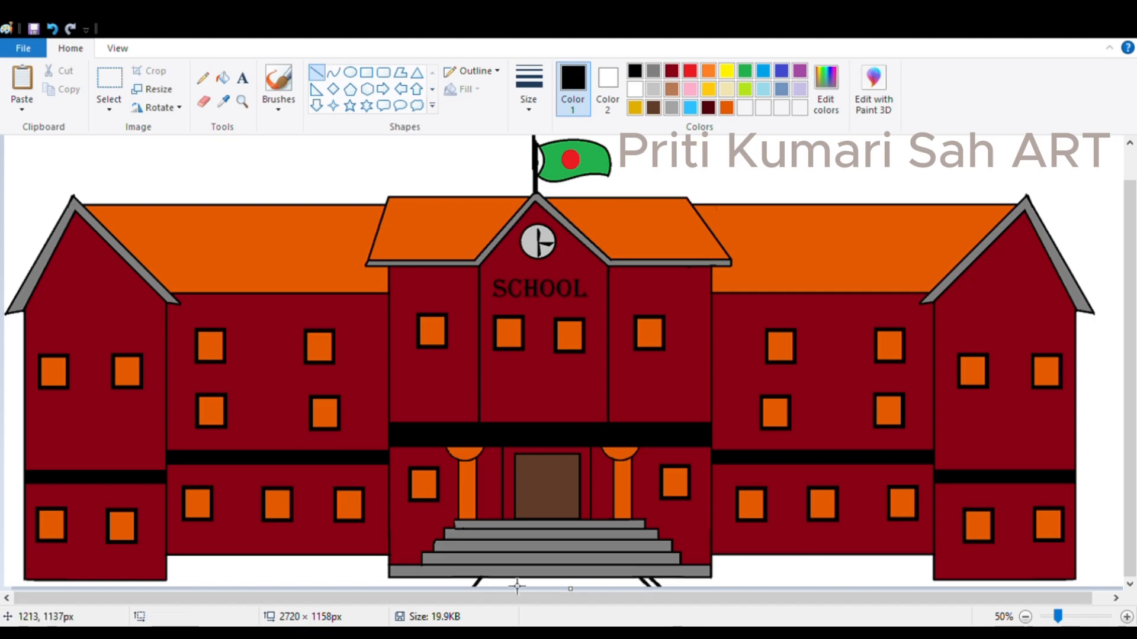